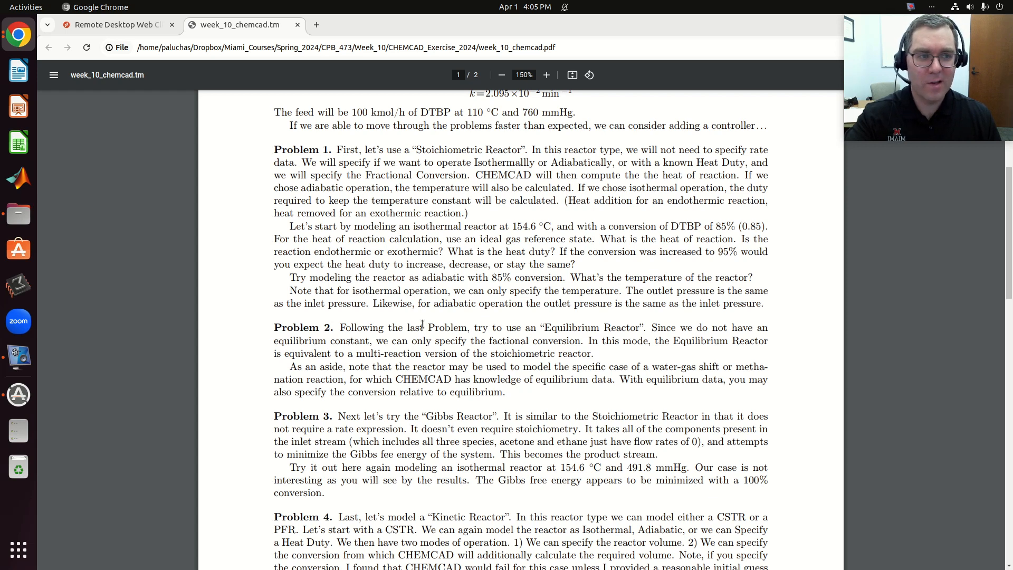
Read the Gibbs Reactor problem in the exercise, switch to CHEMCAD and replace the flowsheet's existing reactor with a Gibbs Reactor.
scroll(319, 357, "down", 5)
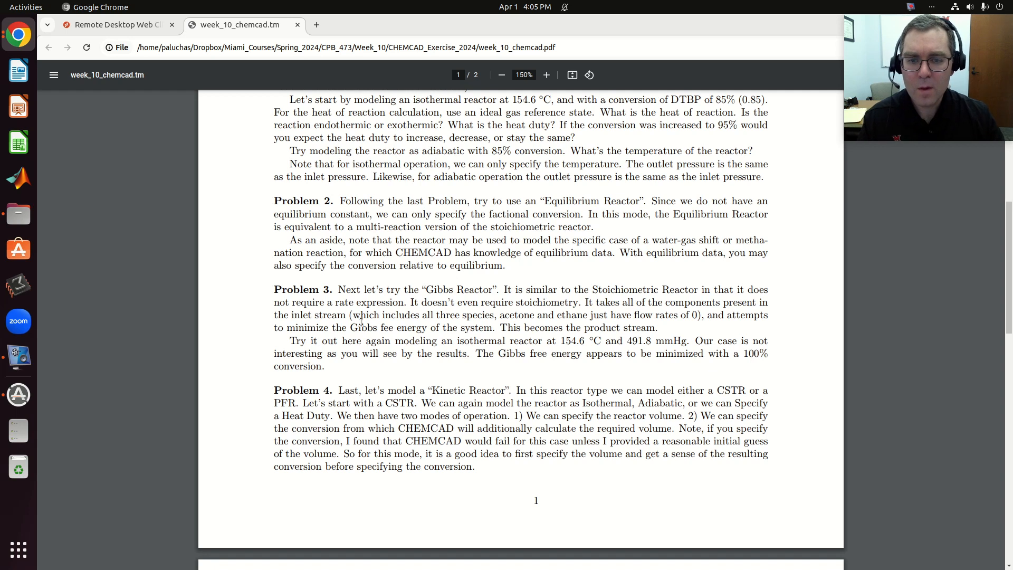
scroll(364, 317, "down", 2)
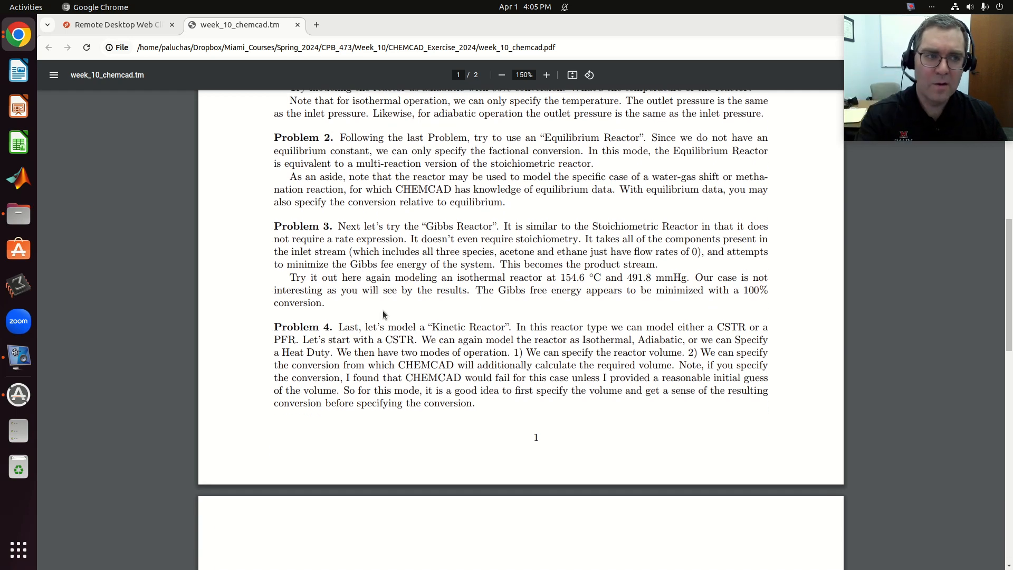
scroll(395, 296, "up", 2)
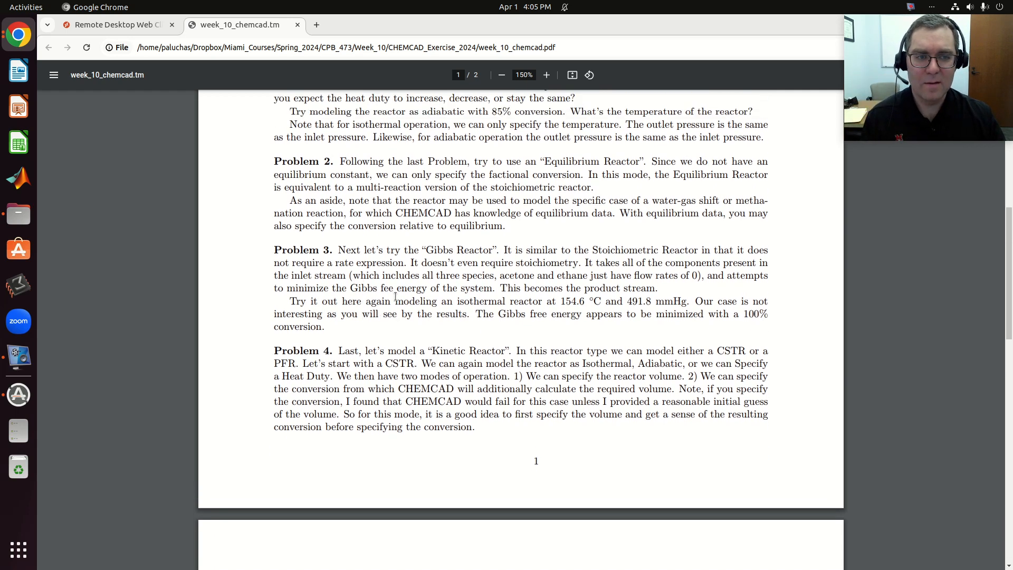
left_click(149, 27)
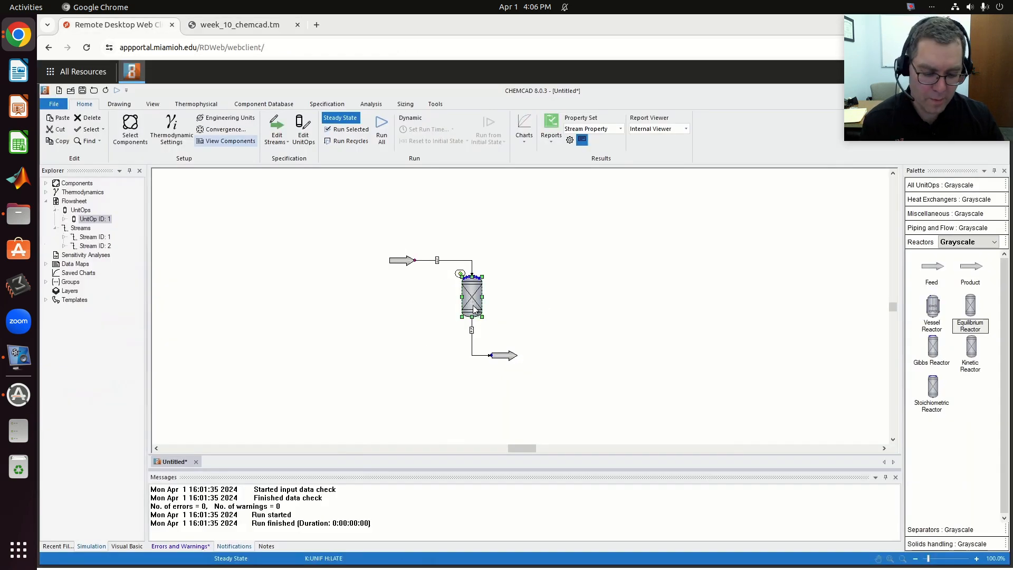
key("Delete")
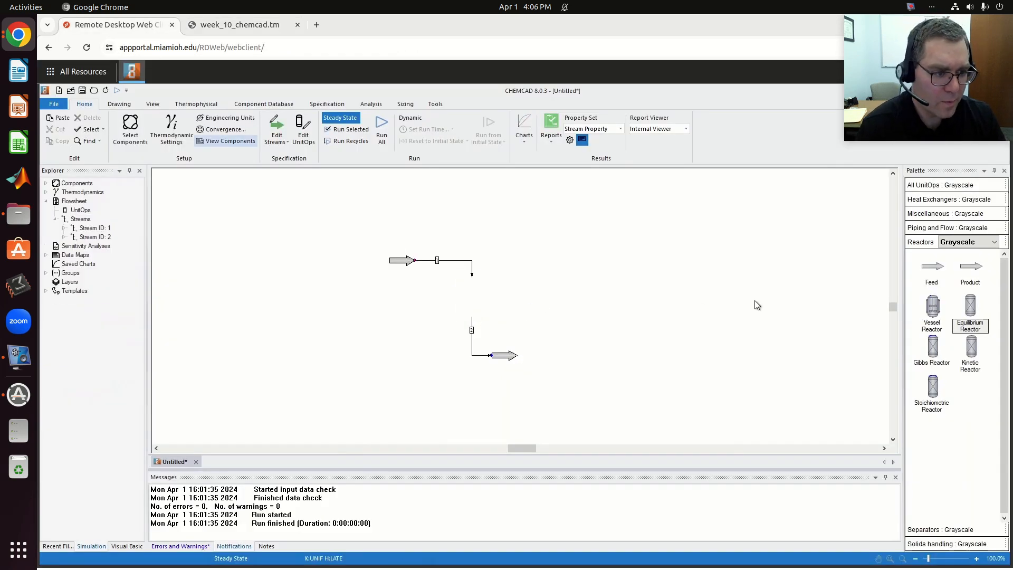
left_click(931, 348)
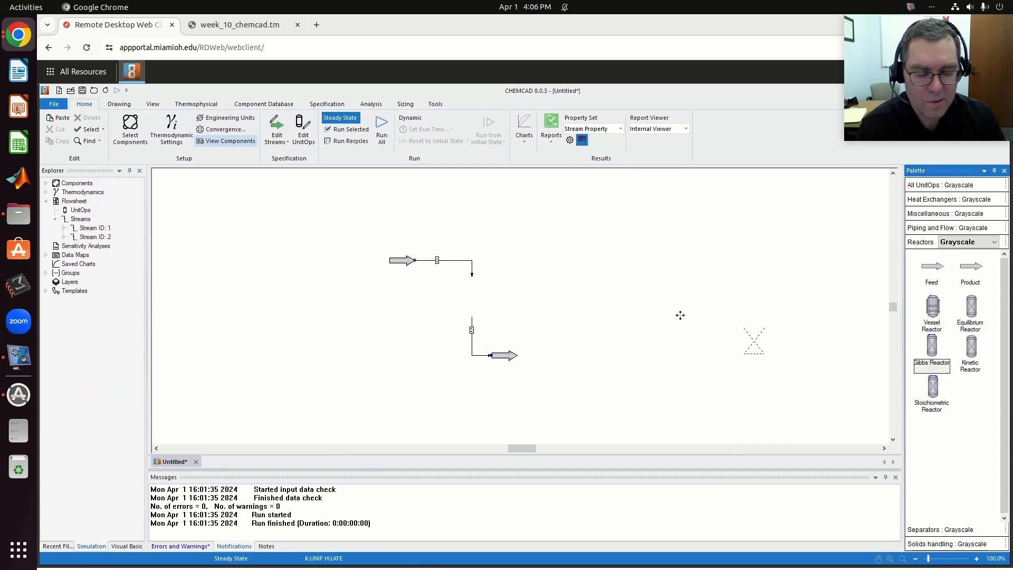
left_click(487, 279)
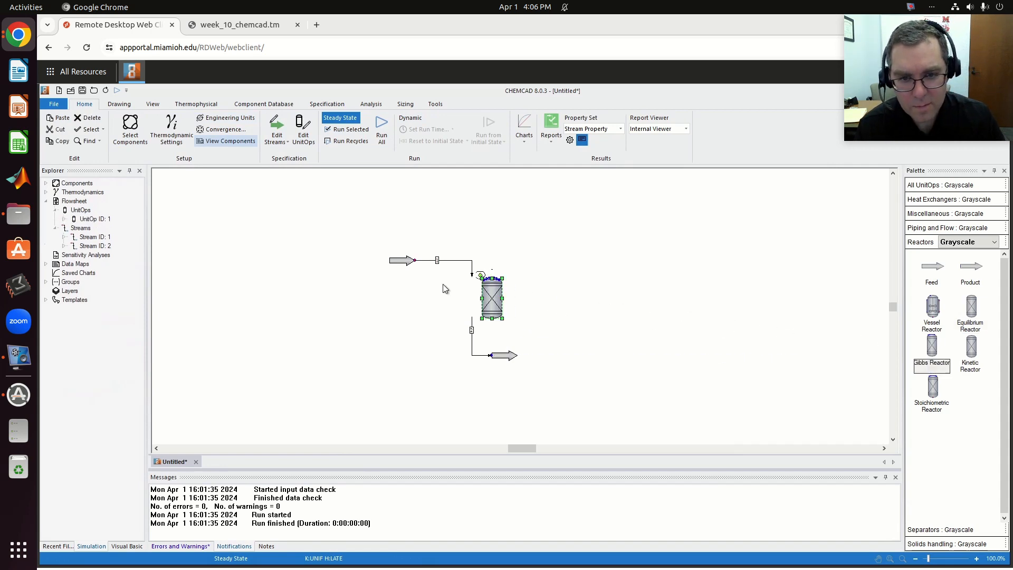
Reconnect the feed stream to the Gibbs reactor's inlet and the product stream to its outlet.
left_click(472, 269)
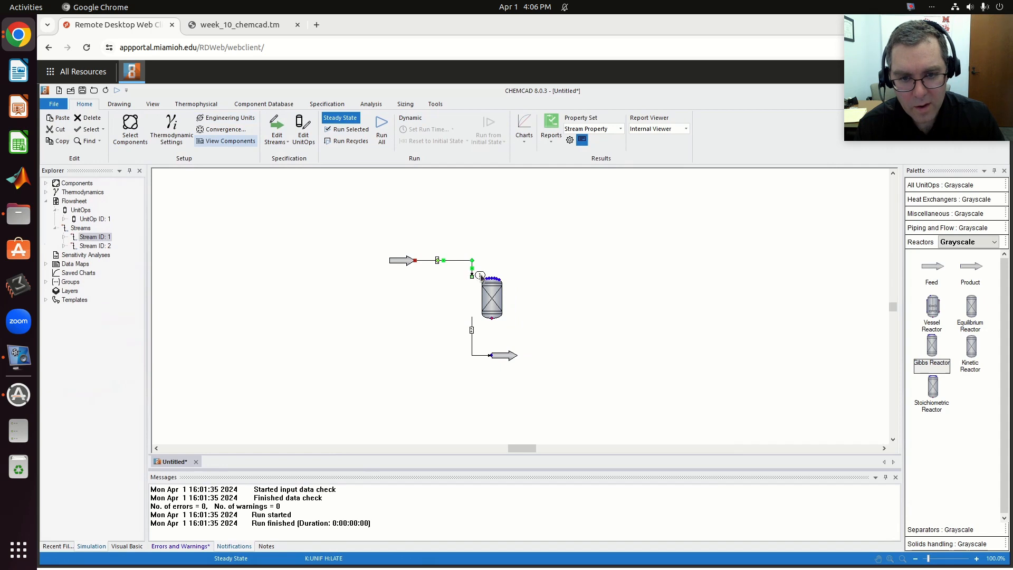
left_click_drag(480, 274, 491, 278)
left_click(470, 327)
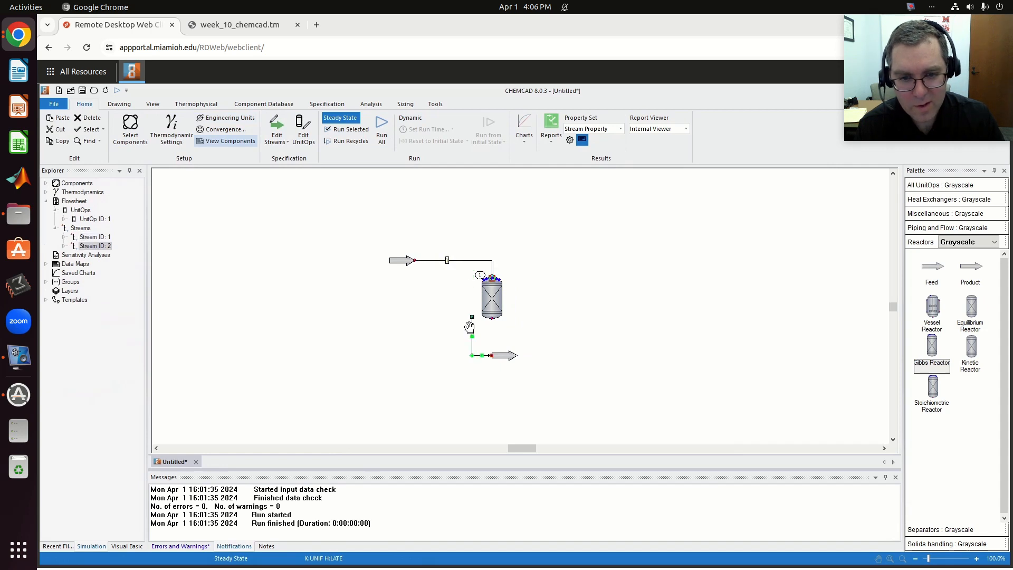
left_click_drag(471, 317, 492, 318)
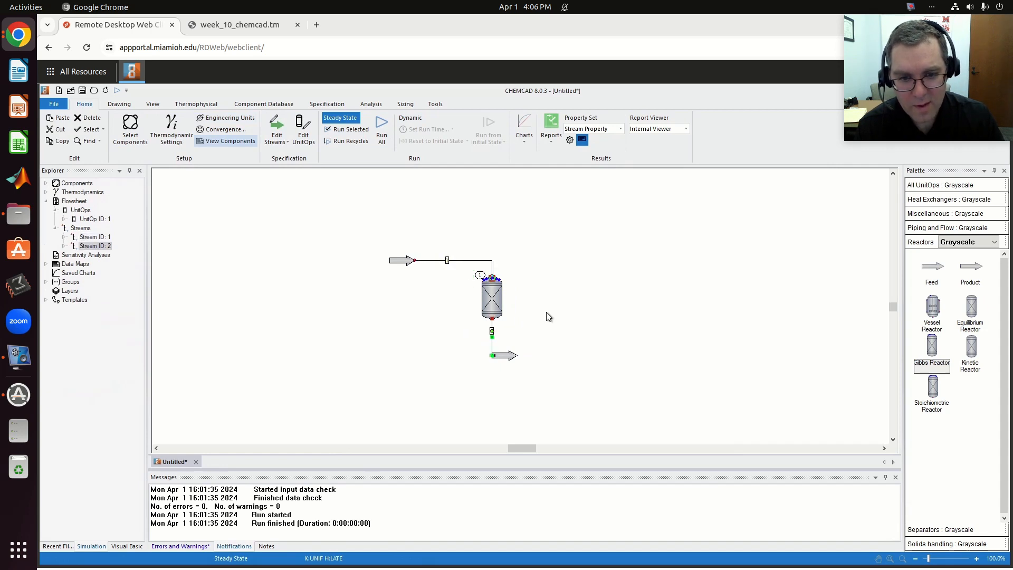
Clear the feed stream's pressure and set its vapor fraction to 1.
double_click(398, 262)
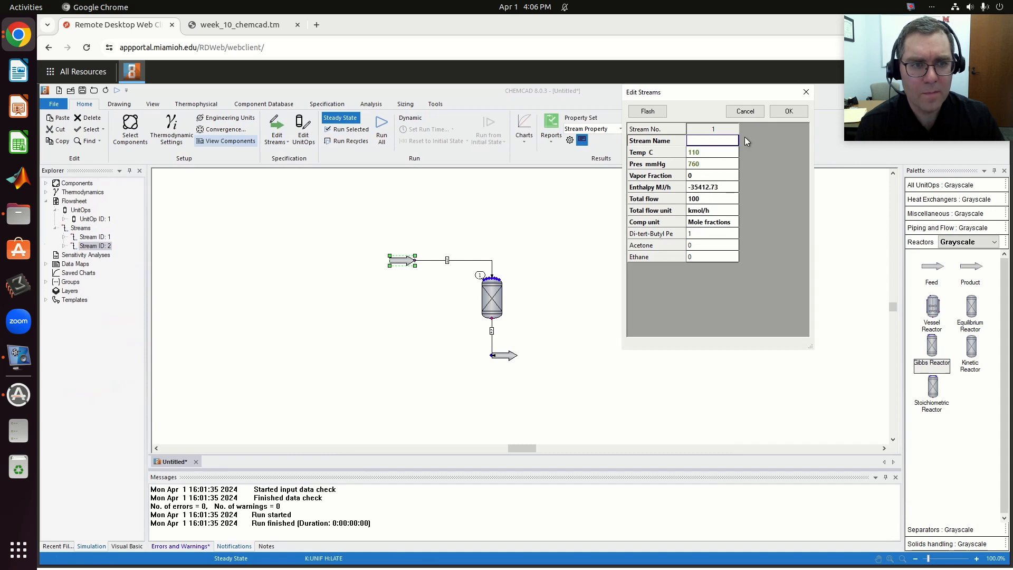
left_click(702, 166)
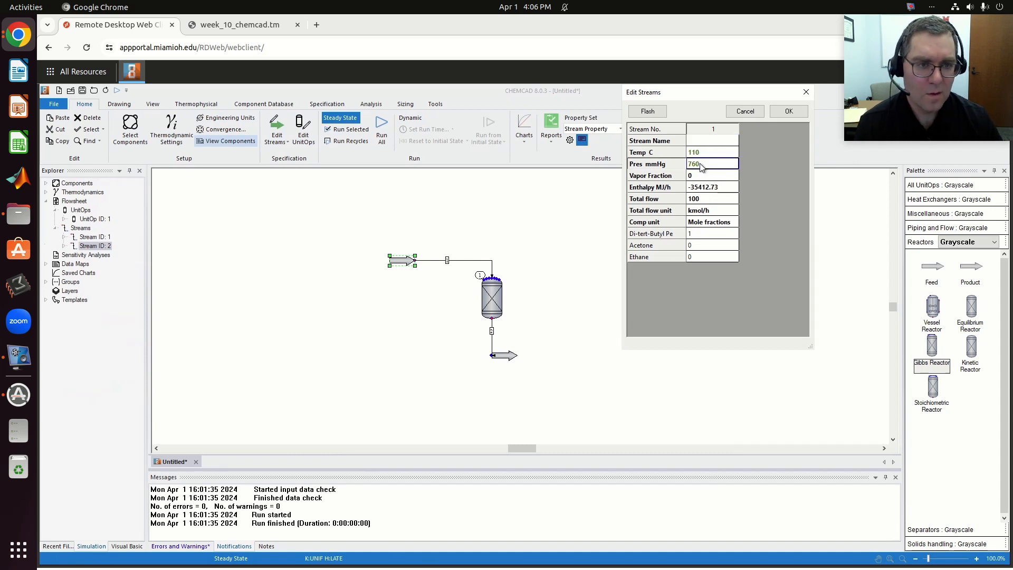
key("BackSpace")
key("BackSpace")
key("BackSpace")
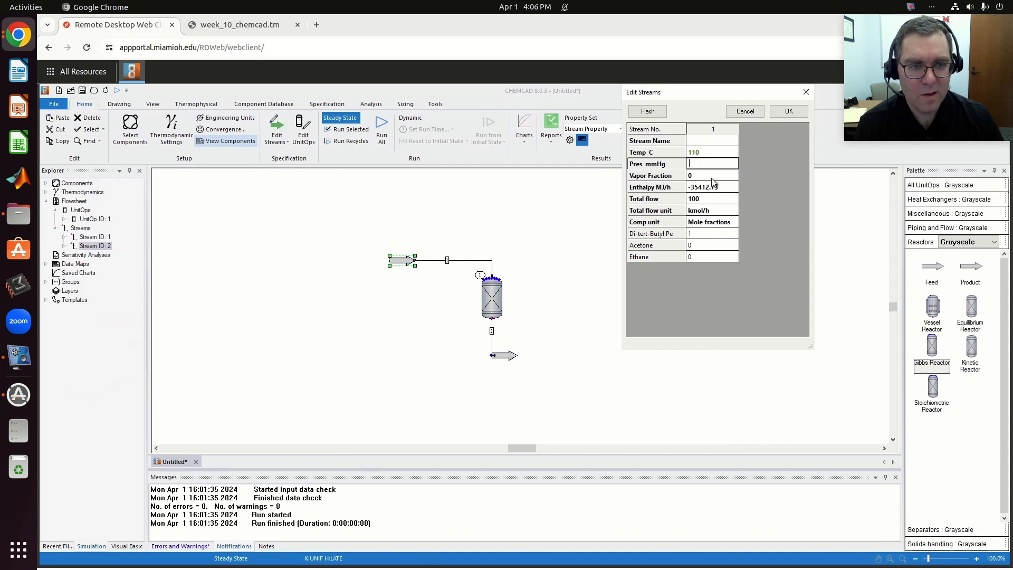
left_click(705, 179)
type("1")
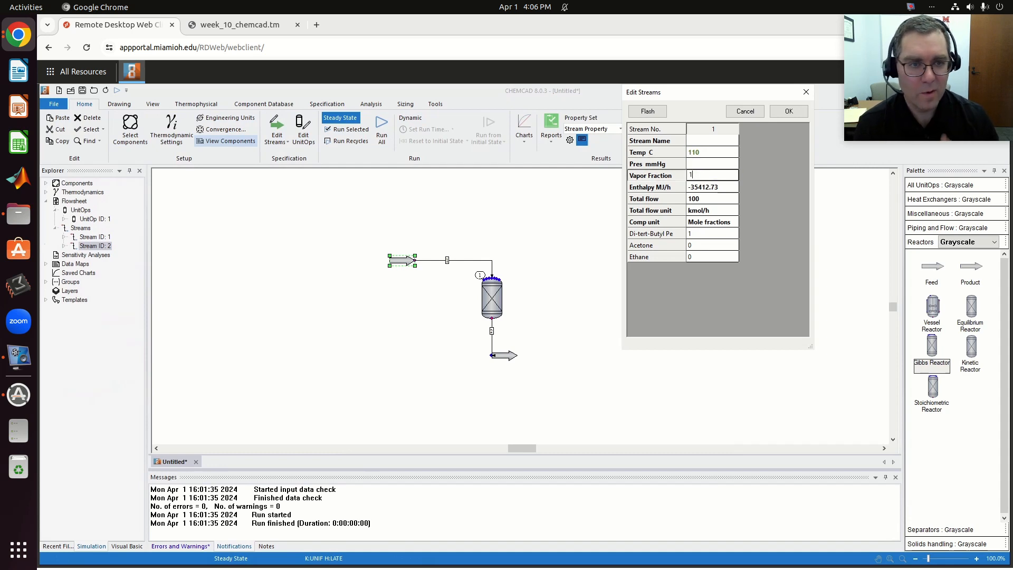
left_click(711, 164)
left_click(754, 245)
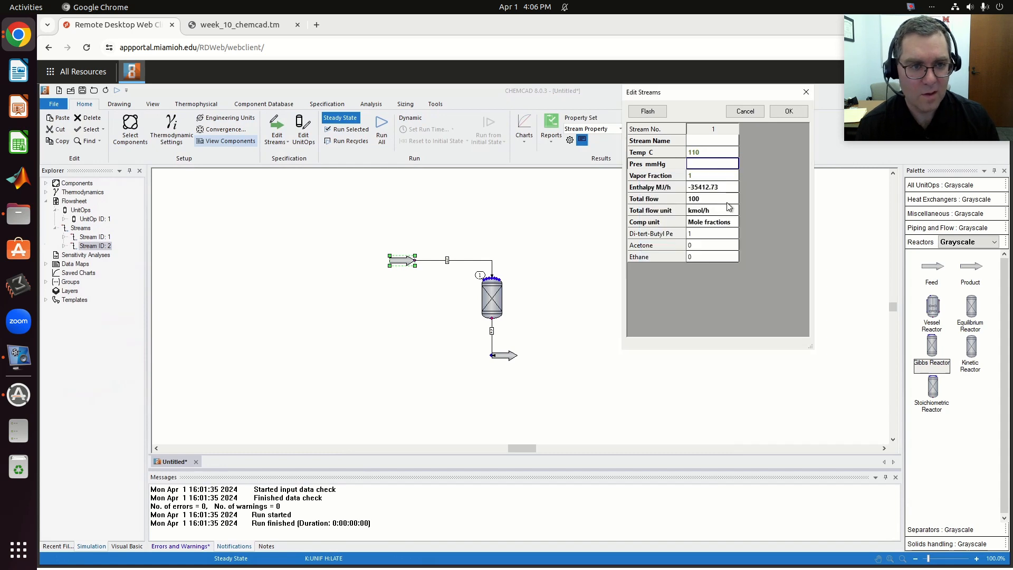
Clear the feed stream's temperature, set its pressure to 760 mmHg and flash the stream.
left_click(696, 153)
key("BackSpace")
key("BackSpace")
key("BackSpace")
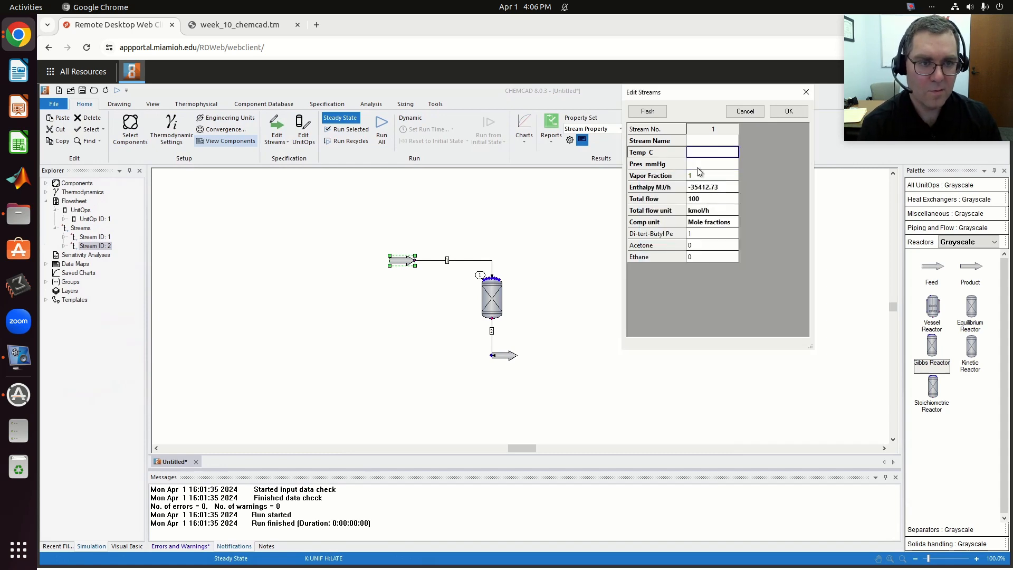
left_click(699, 168)
type("760")
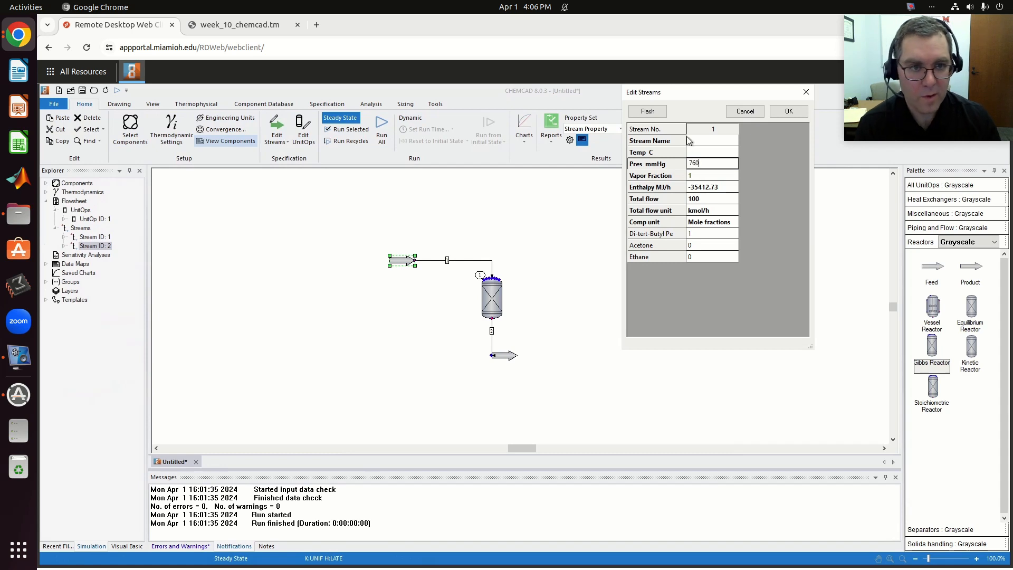
left_click(647, 110)
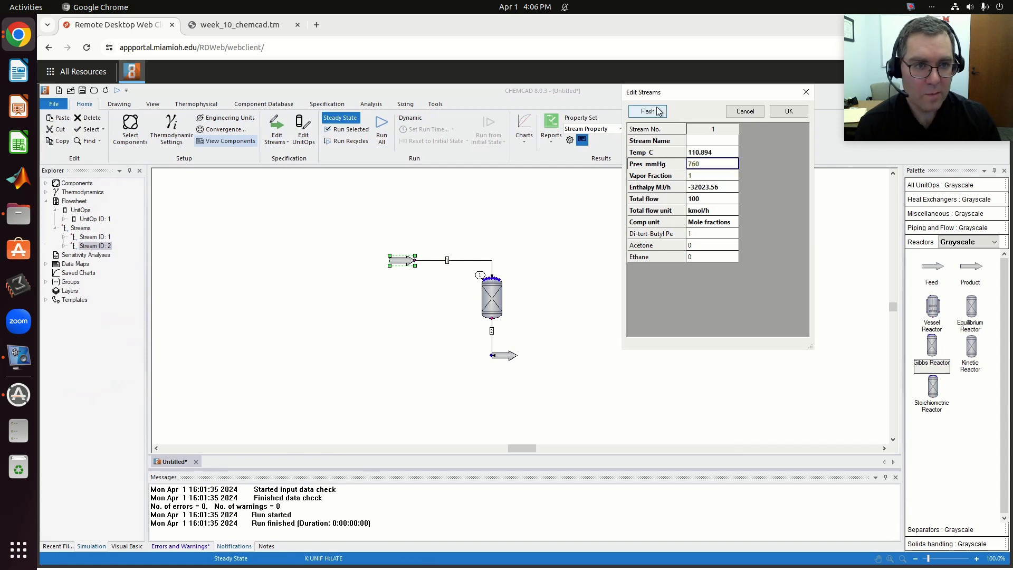
Clear the feed stream's vapor fraction, set its temperature to 110 °C, and flash and accept the stream.
left_click(707, 175)
key("BackSpace")
left_click(722, 153)
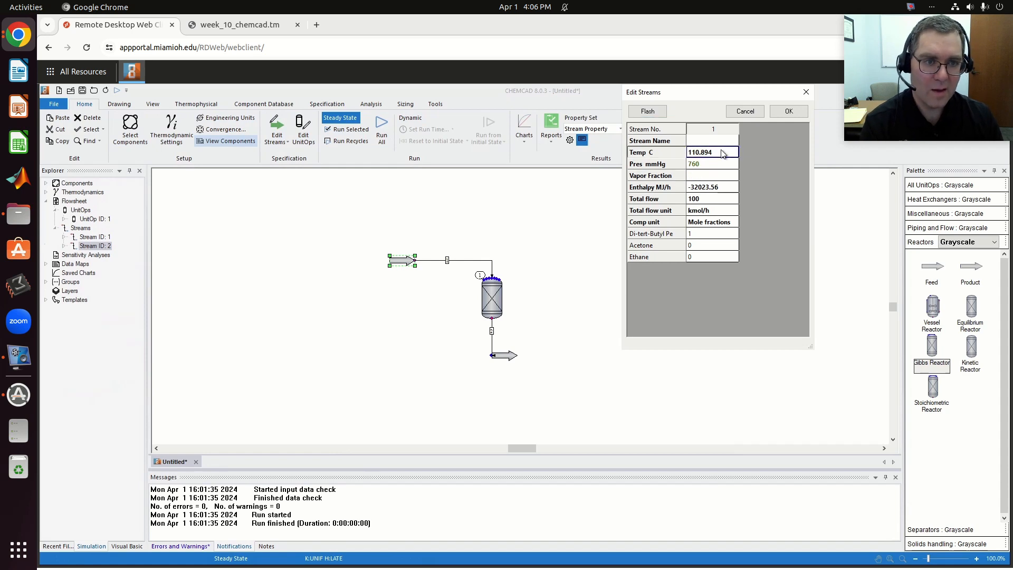
key("BackSpace")
key("BackSpace")
key("BackSpace")
key("BackSpace")
key("BackSpace")
key("BackSpace")
key("BackSpace")
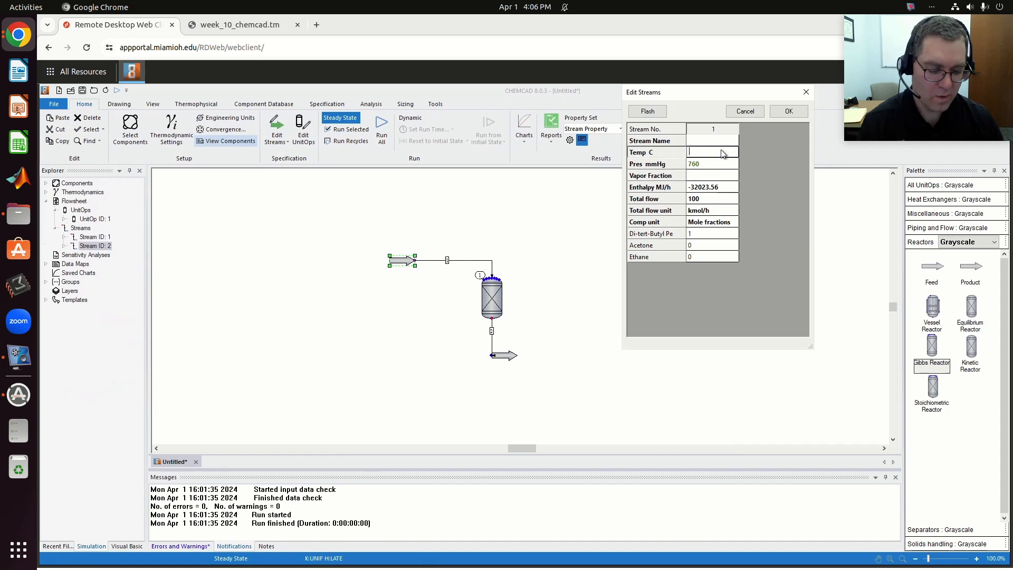
type("110")
key("Return")
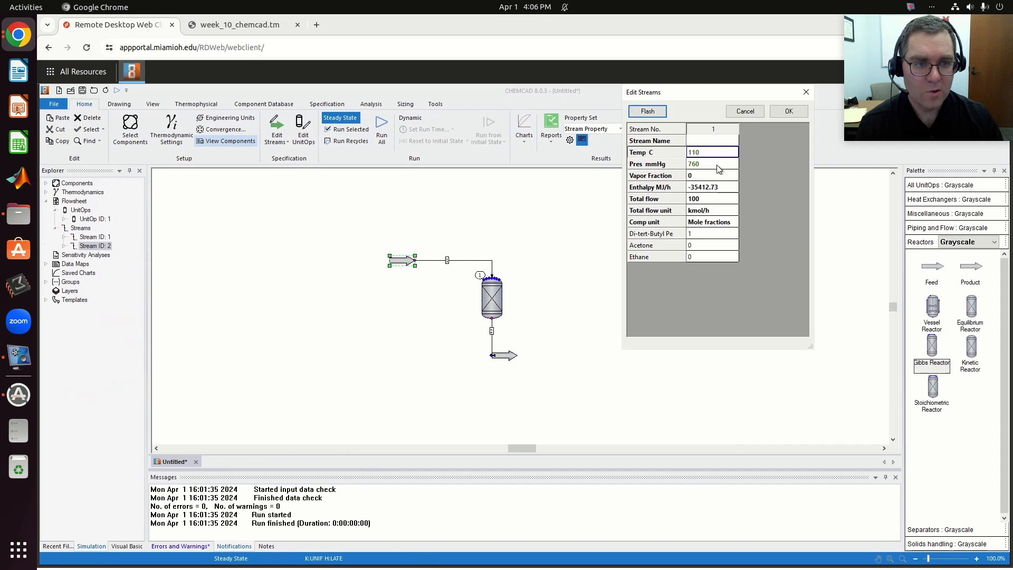
left_click(788, 112)
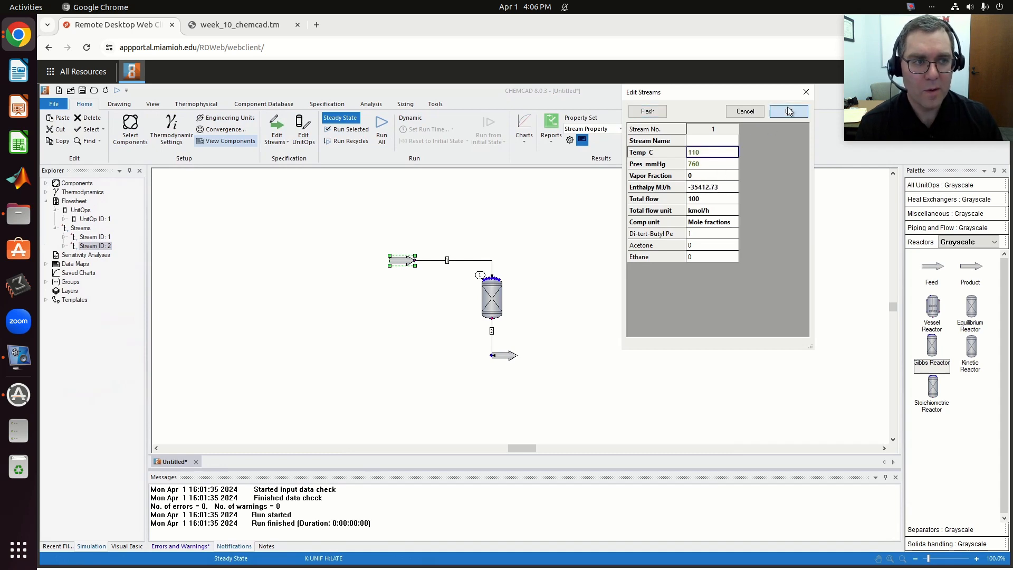
double_click(492, 298)
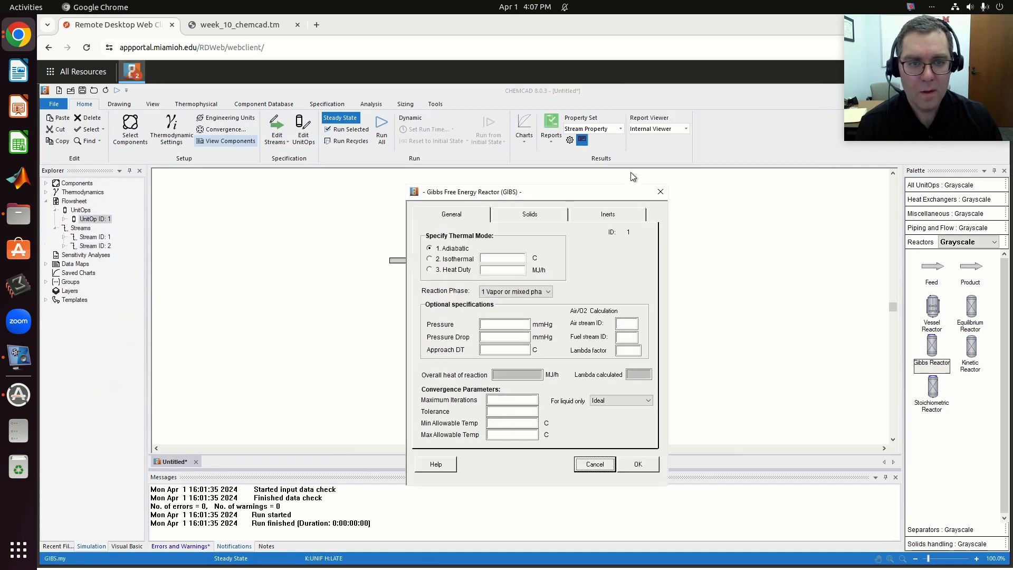
left_click_drag(554, 191, 700, 128)
left_click(741, 396)
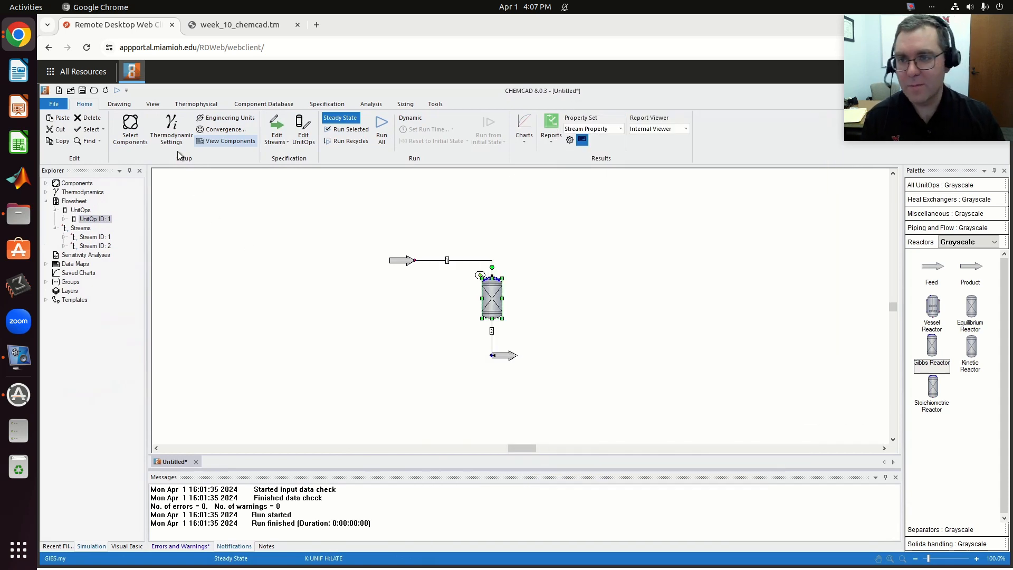
Review the simulation's selected components and the feed stream's specifications.
left_click(130, 131)
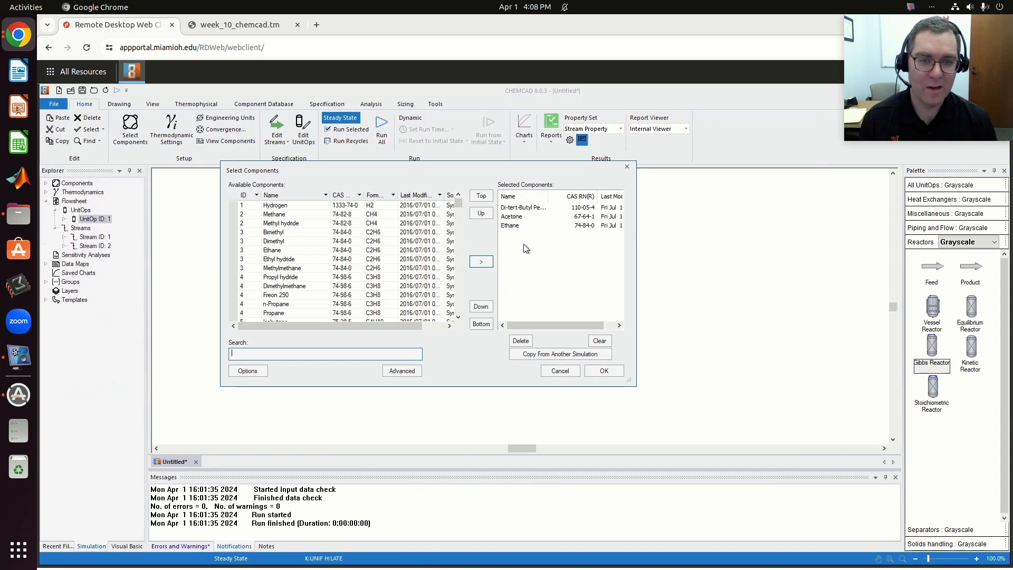
left_click(611, 372)
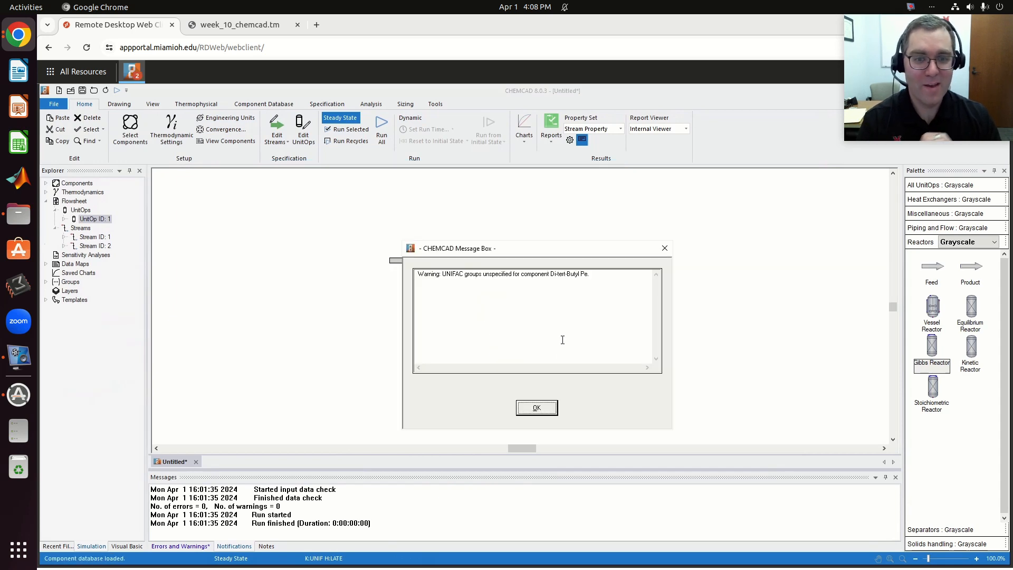
left_click(537, 407)
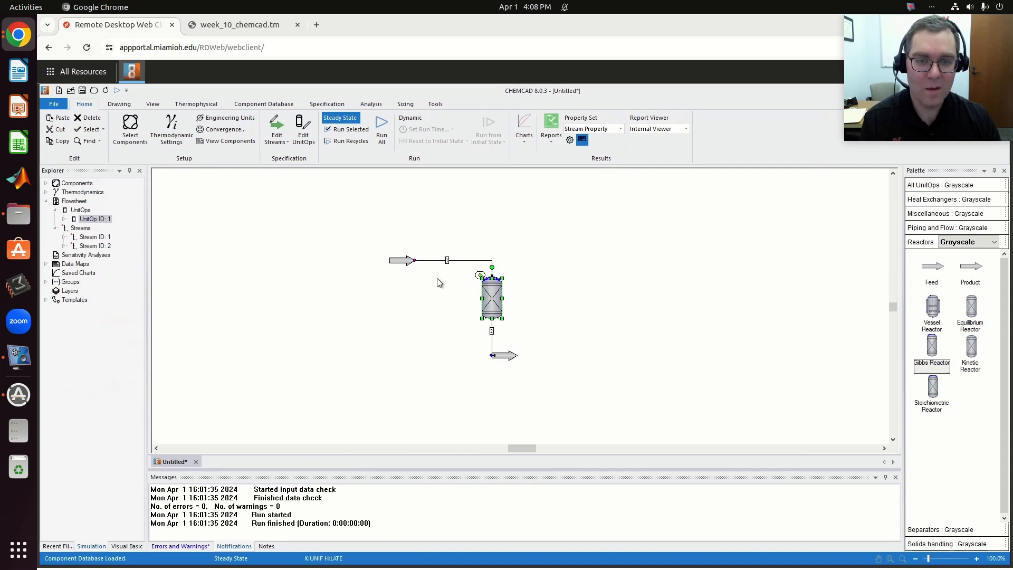
double_click(402, 260)
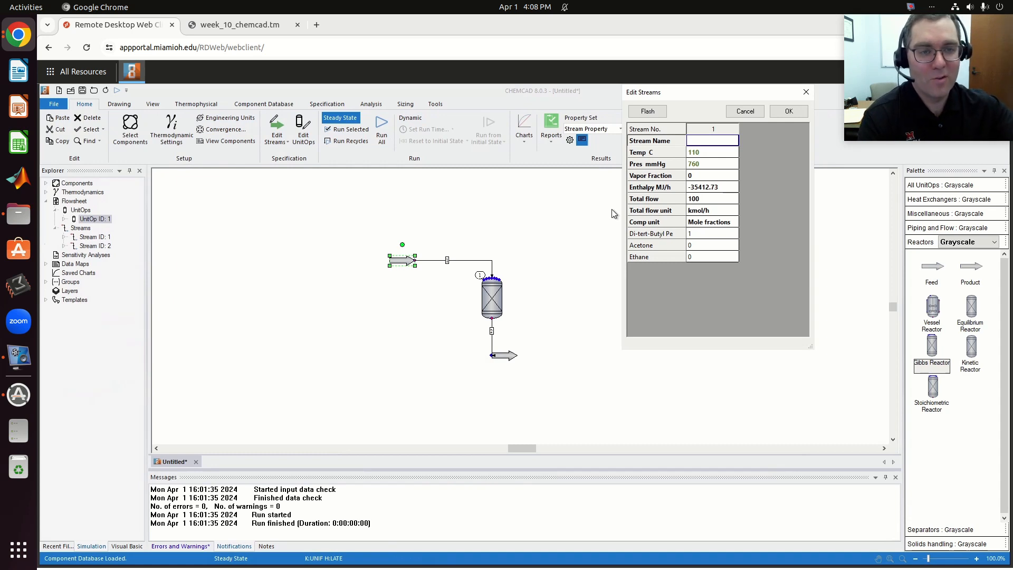
left_click(786, 112)
Set the Gibbs reactor's thermal mode to isothermal at 154.6 °C, consulting the exercise PDF for the temperature.
double_click(493, 304)
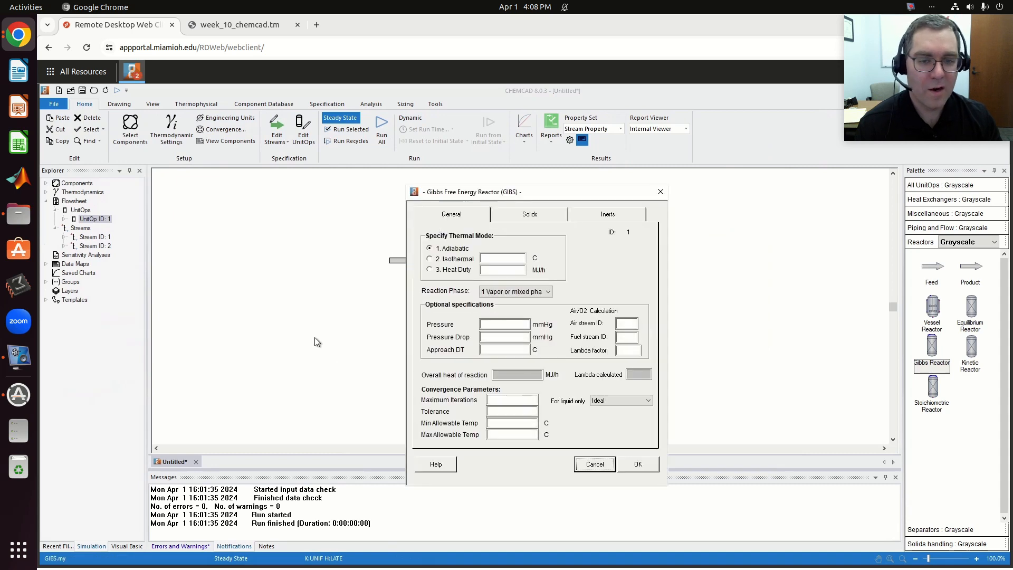
left_click_drag(518, 192, 500, 137)
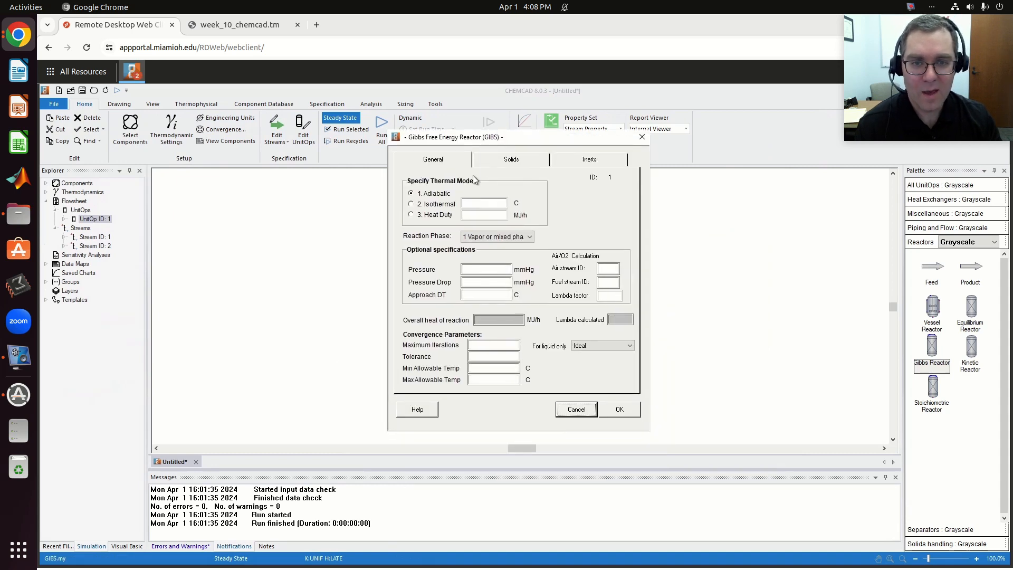
left_click(426, 204)
left_click(265, 25)
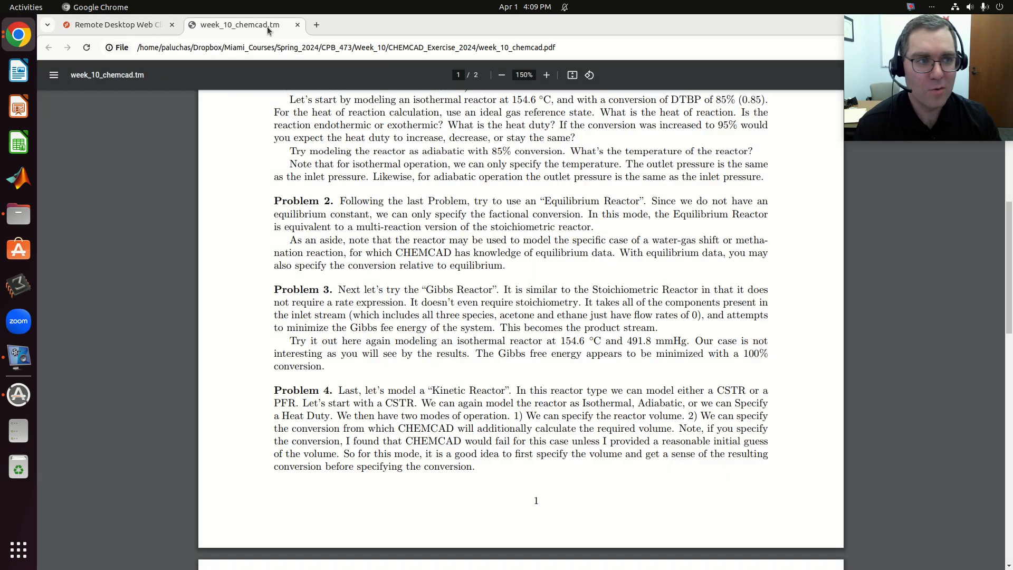
scroll(574, 226, "up", 2)
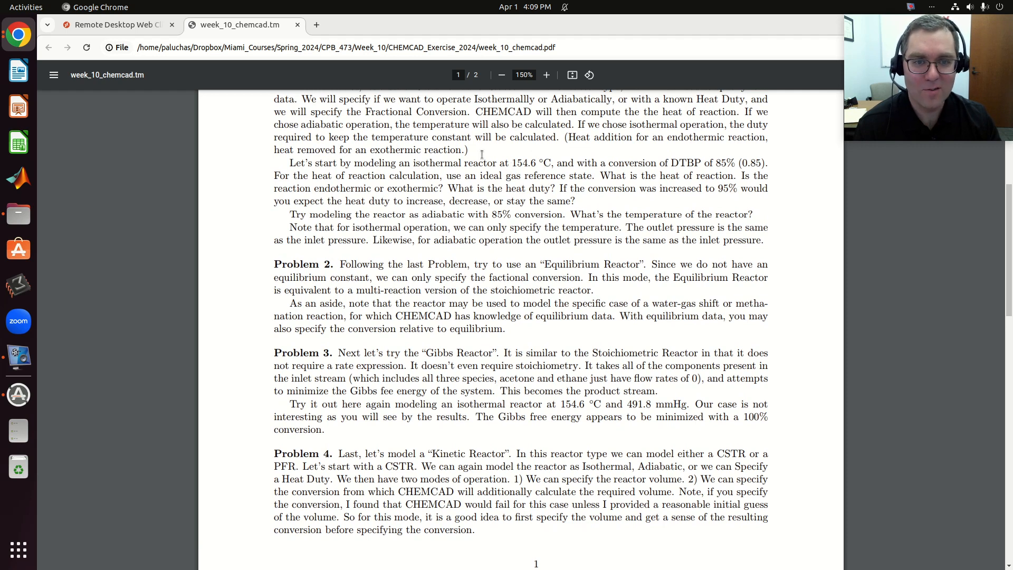
left_click(128, 26)
left_click(471, 204)
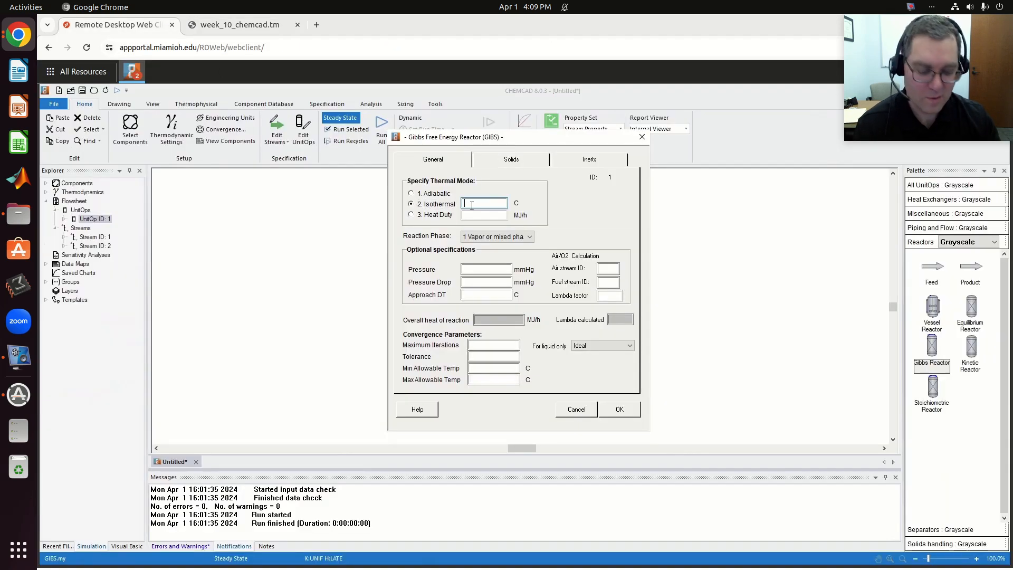
type("154.6")
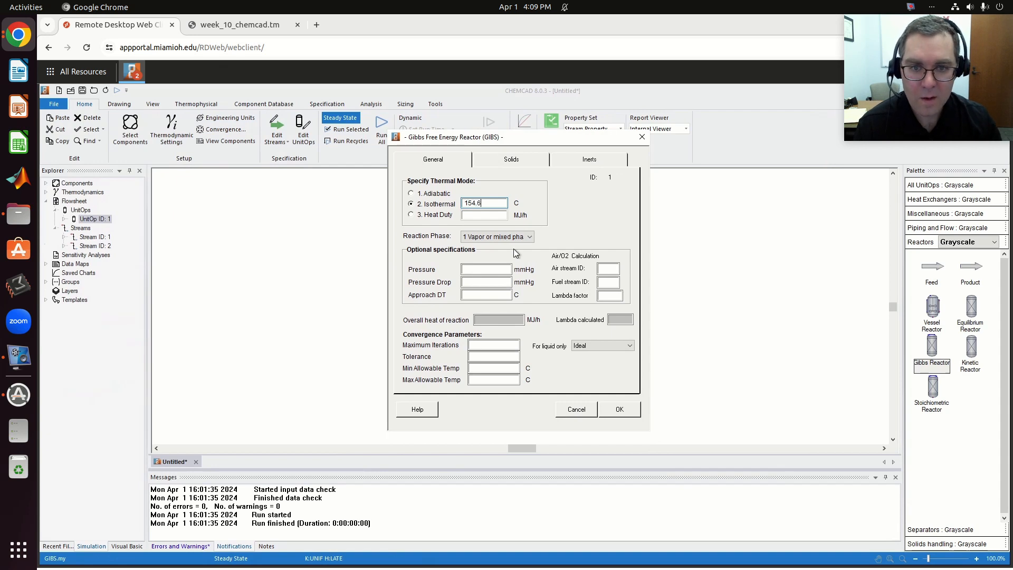
Review the Gibbs reactor's options for reaction phase, liquid-only correction, solid components and inert components.
left_click(485, 237)
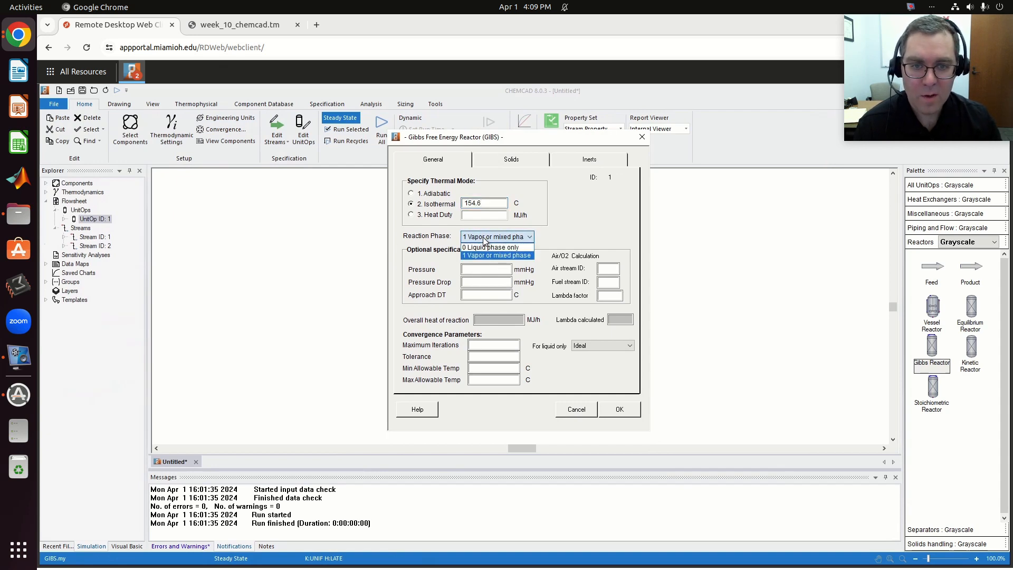
left_click(526, 255)
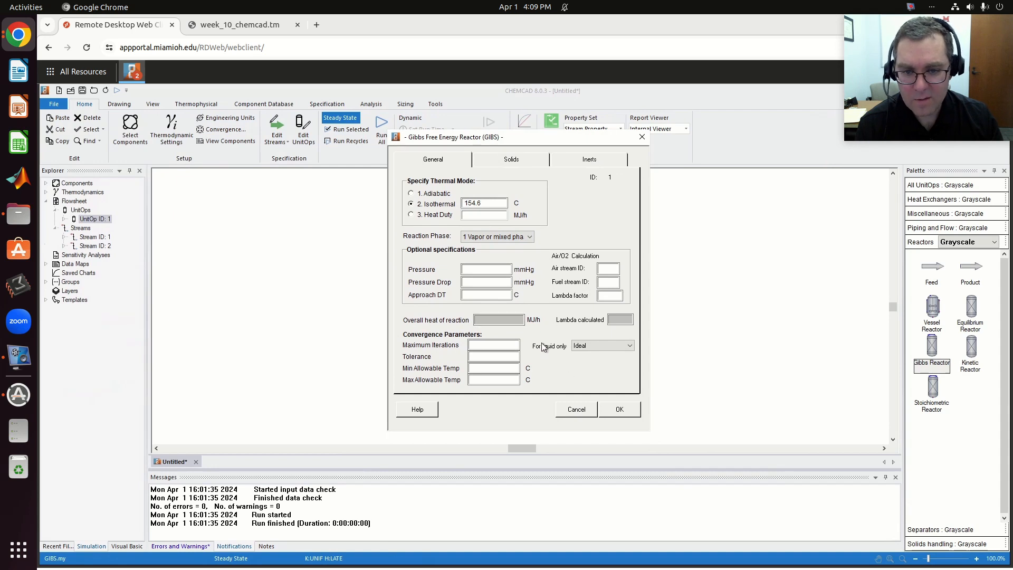
left_click(596, 345)
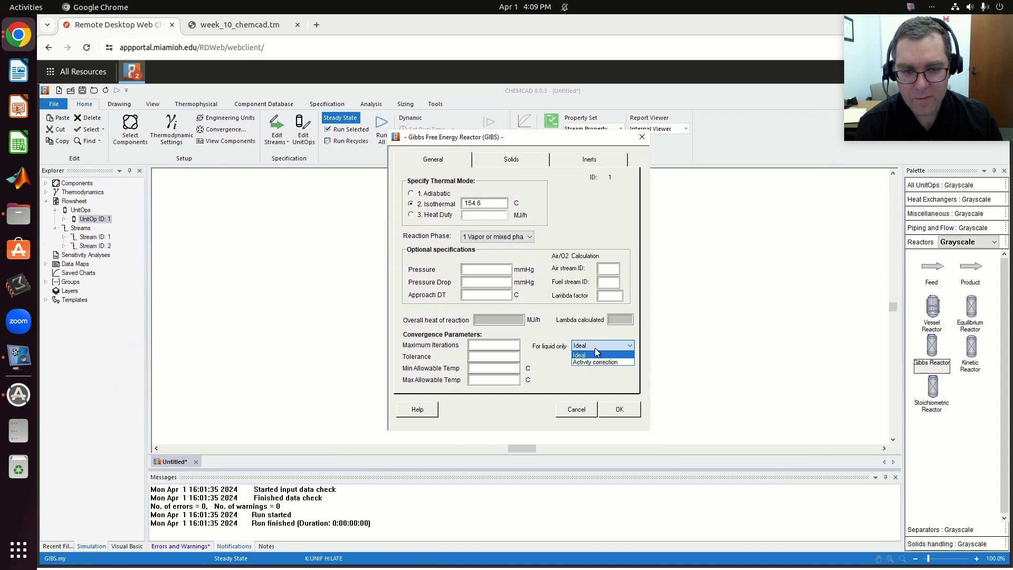
left_click(547, 349)
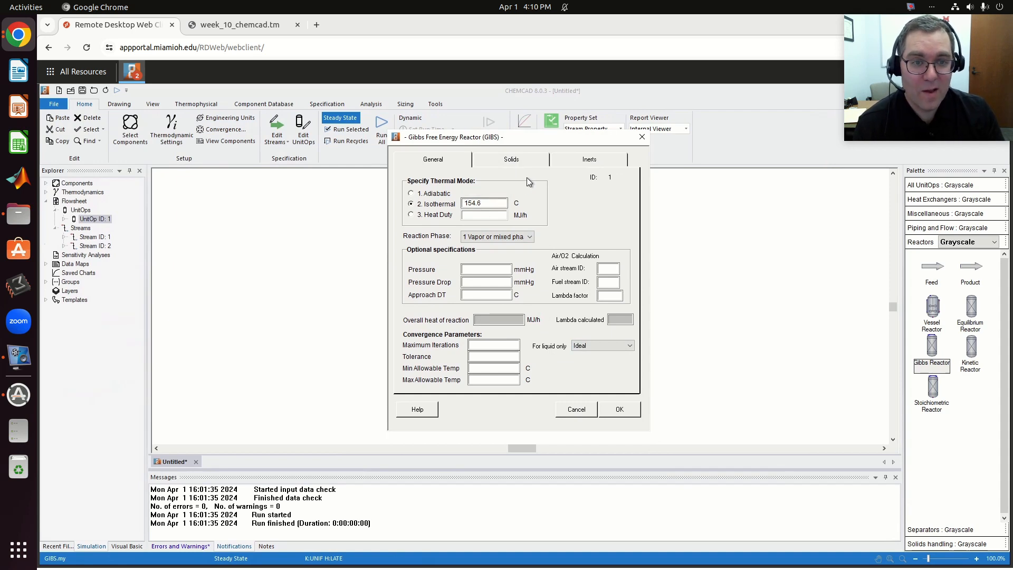
left_click(537, 159)
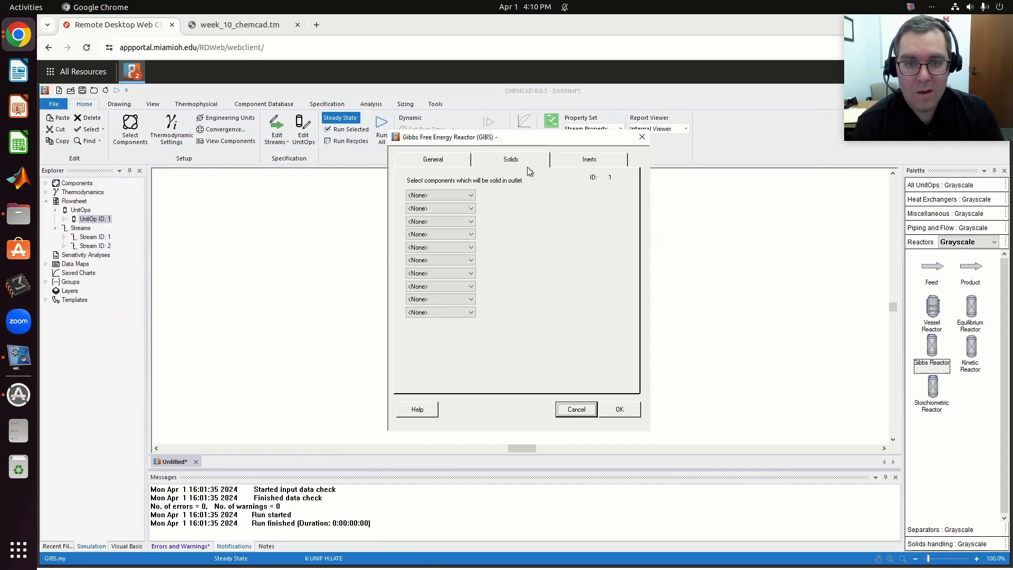
left_click(587, 162)
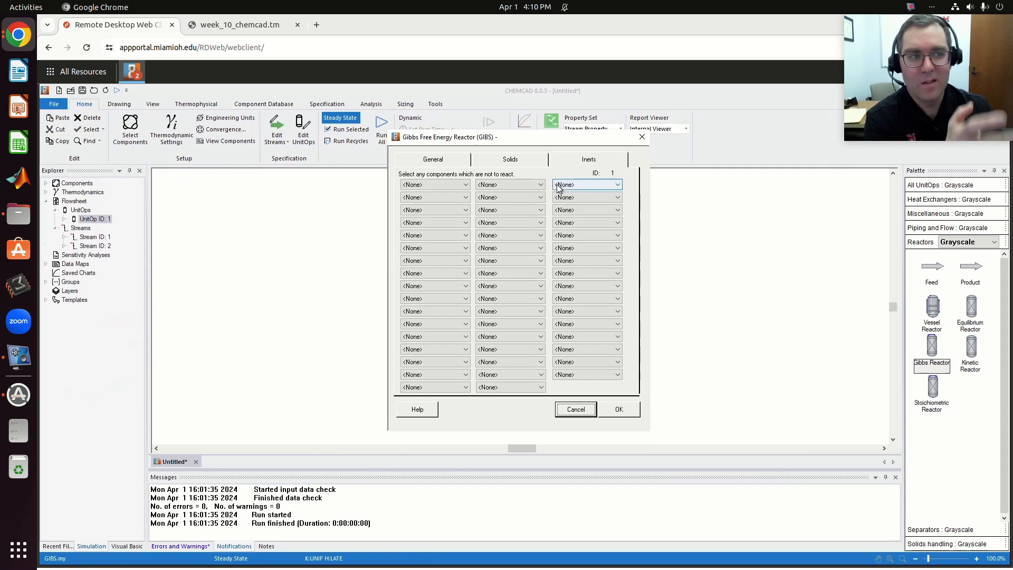
left_click(452, 165)
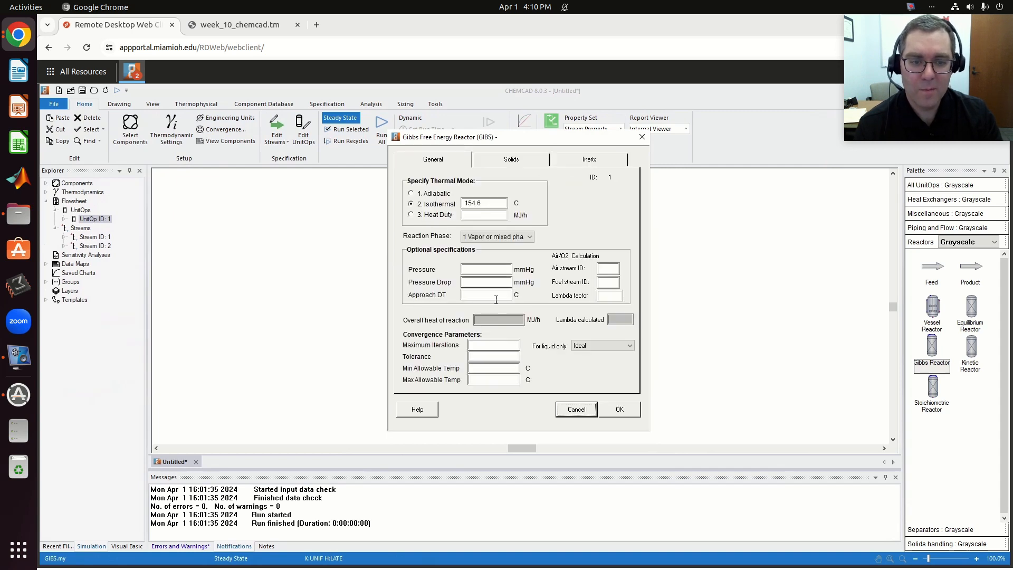
Accept the isothermal reactor settings and the component element matrix, and run the selected reactor.
left_click(618, 409)
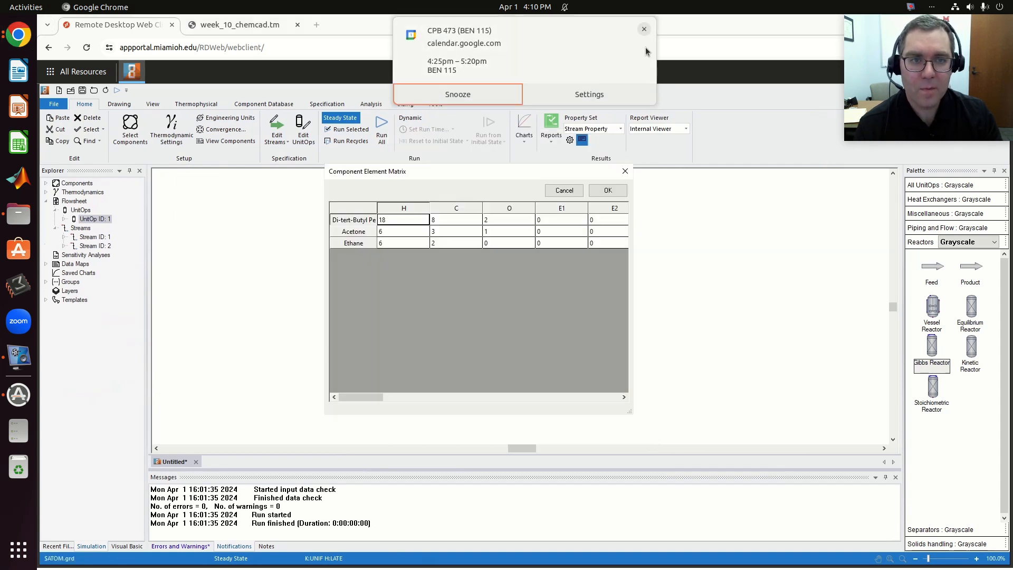
left_click(644, 30)
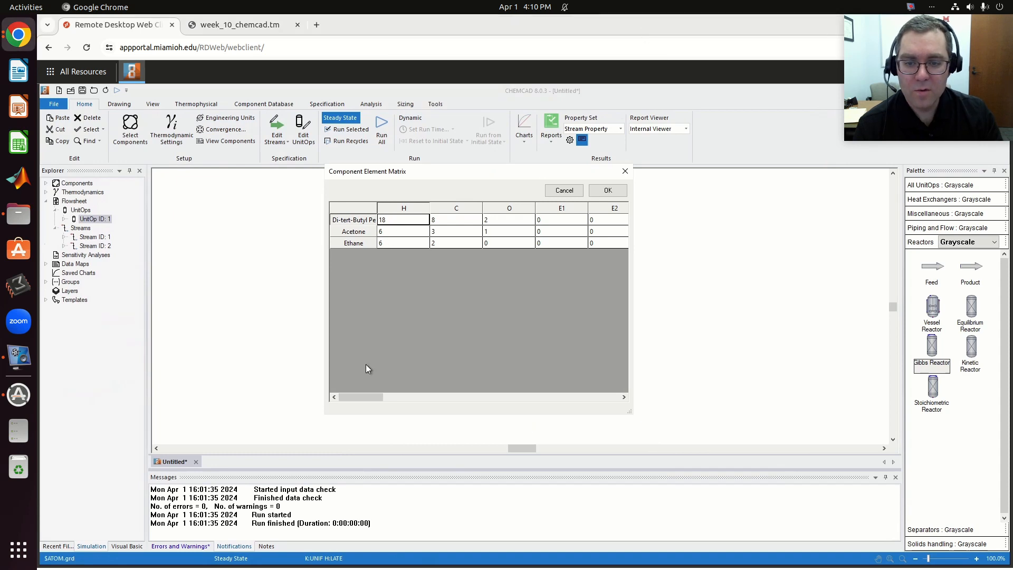
mouse_move(356, 397)
left_mouse_down()
mouse_move(369, 397)
mouse_move(346, 413)
left_mouse_up()
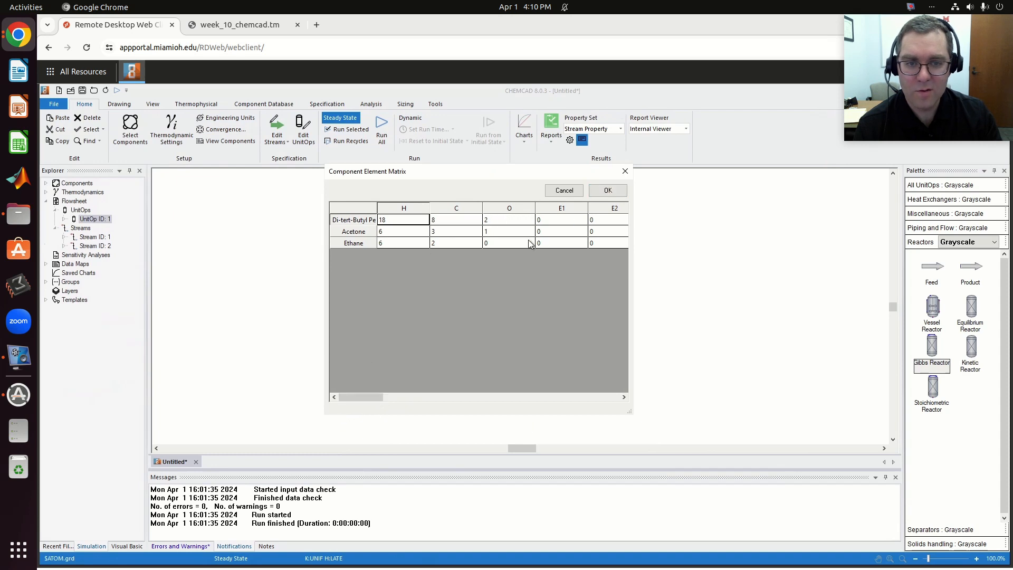
left_click(607, 191)
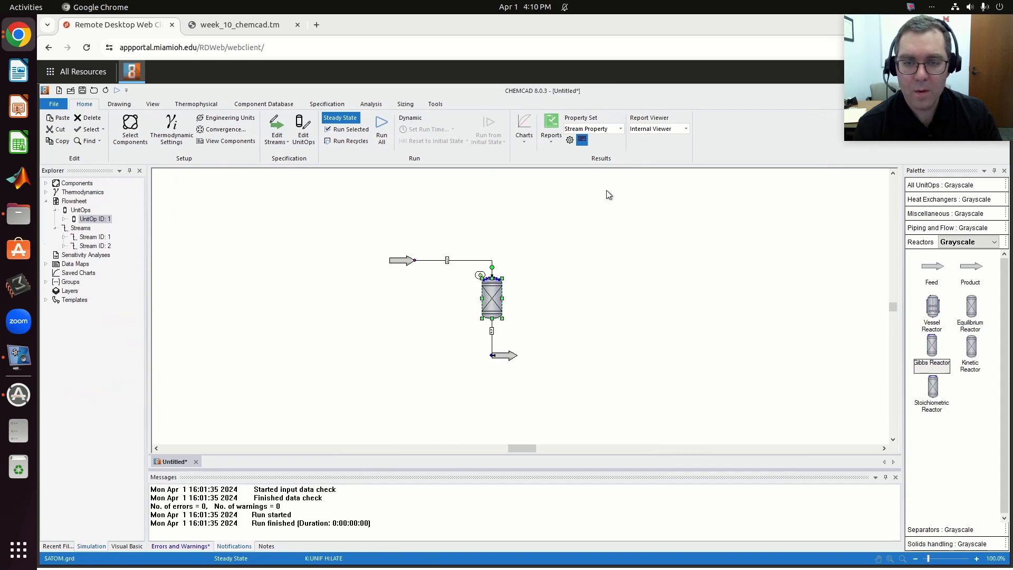
left_click(347, 131)
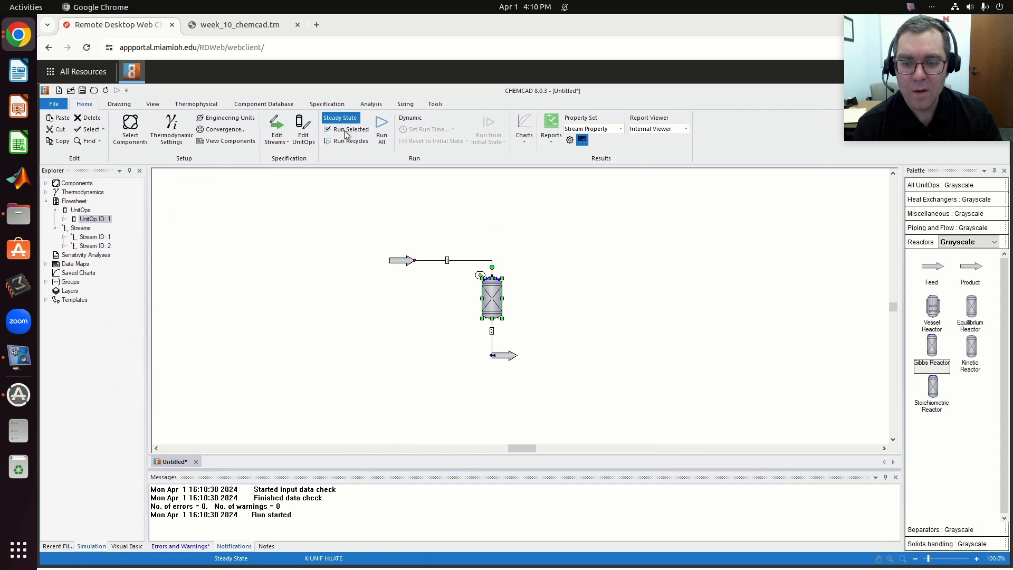
Review the isothermal reactor's heat duty and overall heat of reaction, and the product stream's conditions and composition.
double_click(494, 311)
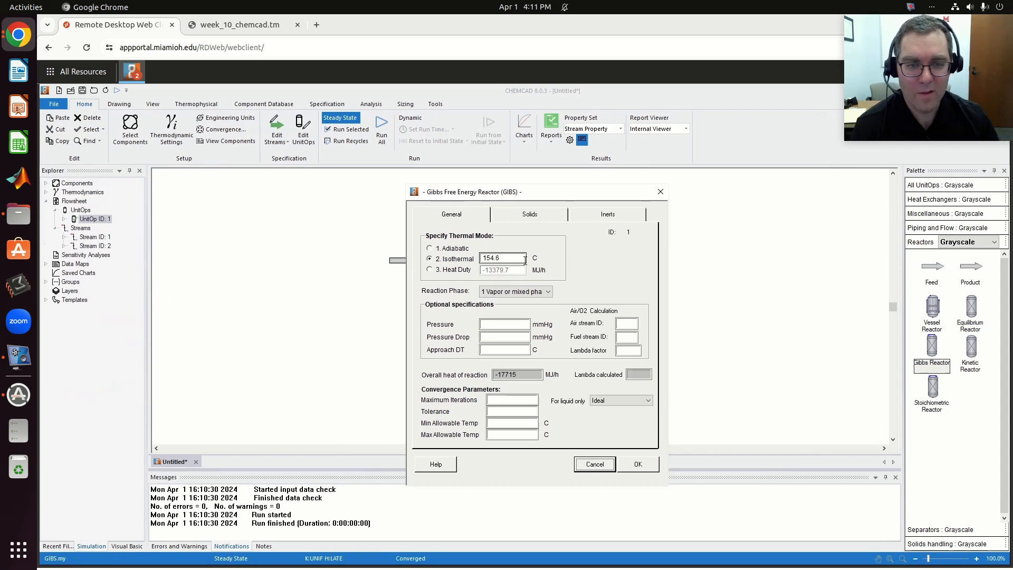
left_click(645, 470)
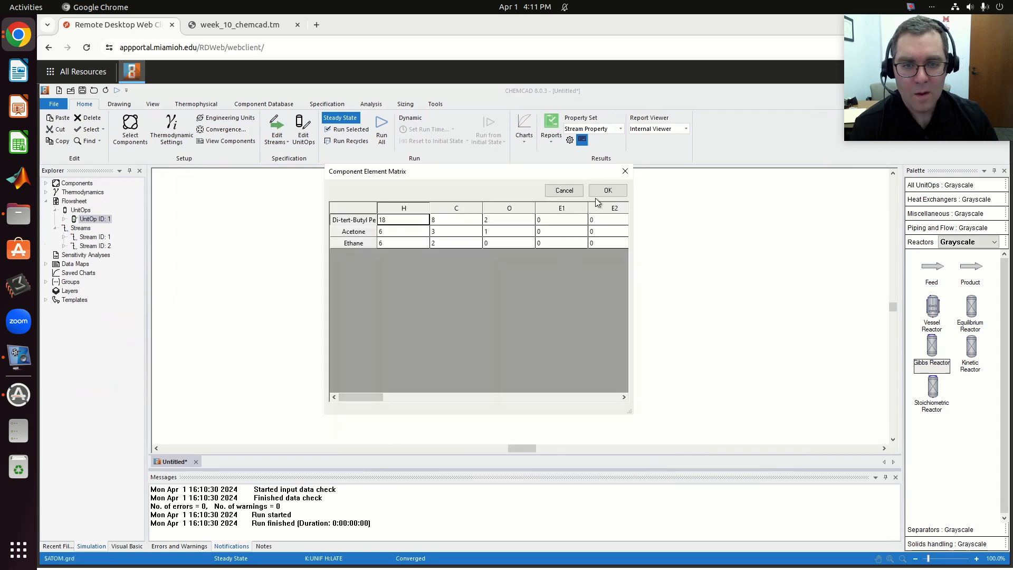
left_click(607, 191)
double_click(505, 354)
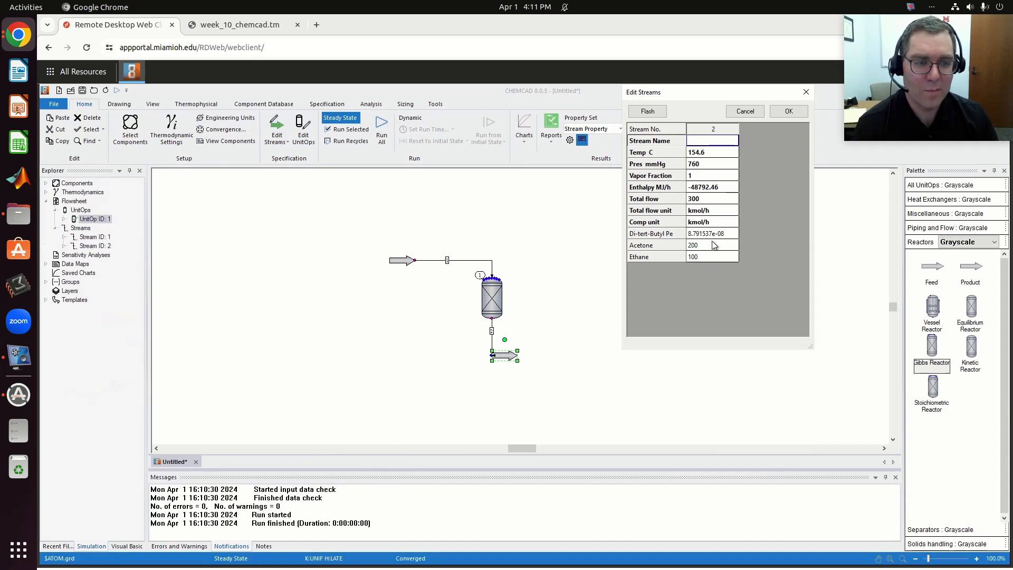
left_click(786, 111)
Switch the Gibbs reactor's thermal mode to adiabatic, accept the component element matrix and run the whole simulation.
double_click(491, 300)
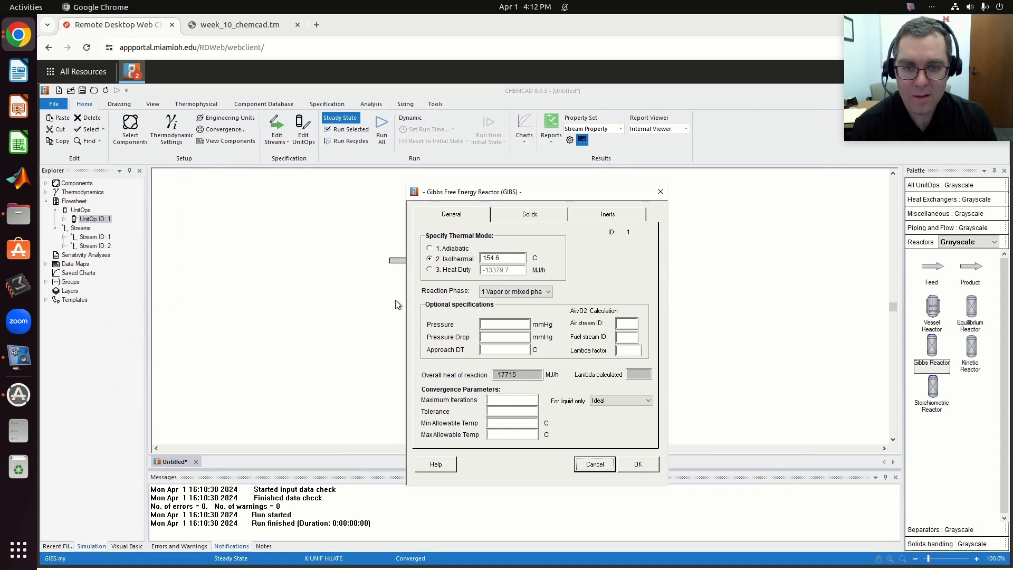
left_click(431, 249)
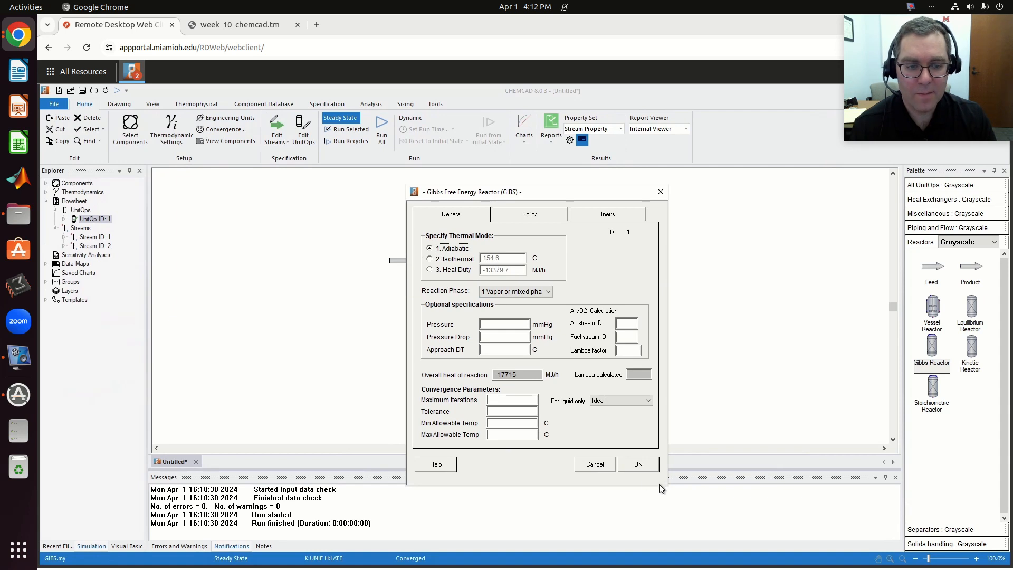
left_click(648, 467)
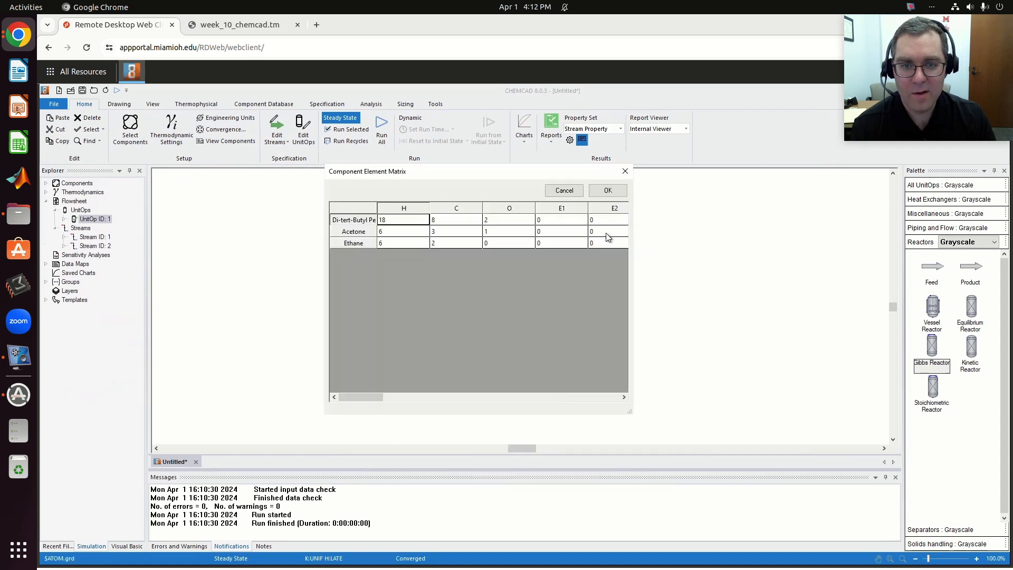
left_click(608, 190)
left_click(381, 129)
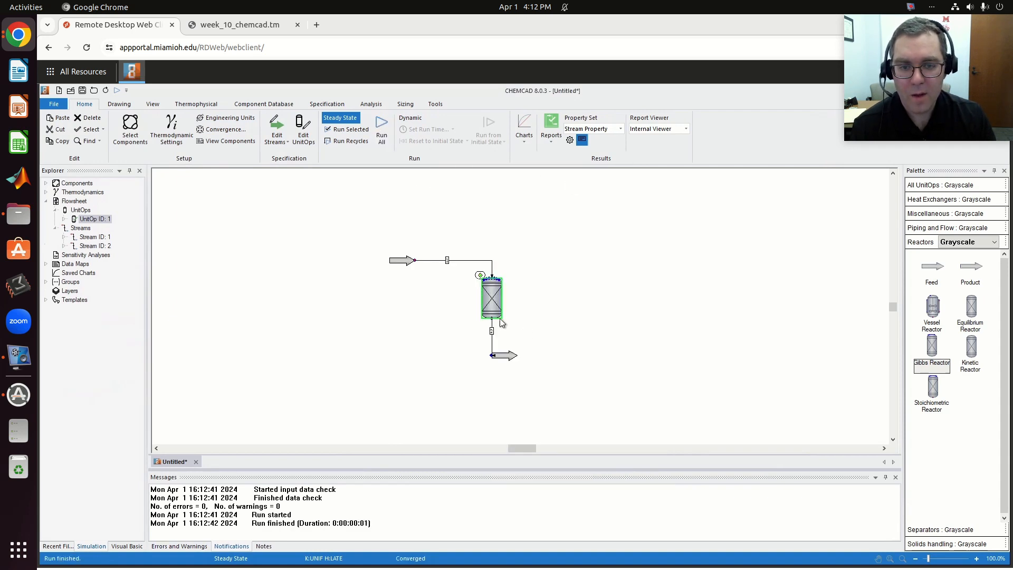
Review the adiabatic reactor's calculated temperature and heat of reaction, and the product stream's conditions and composition.
double_click(487, 299)
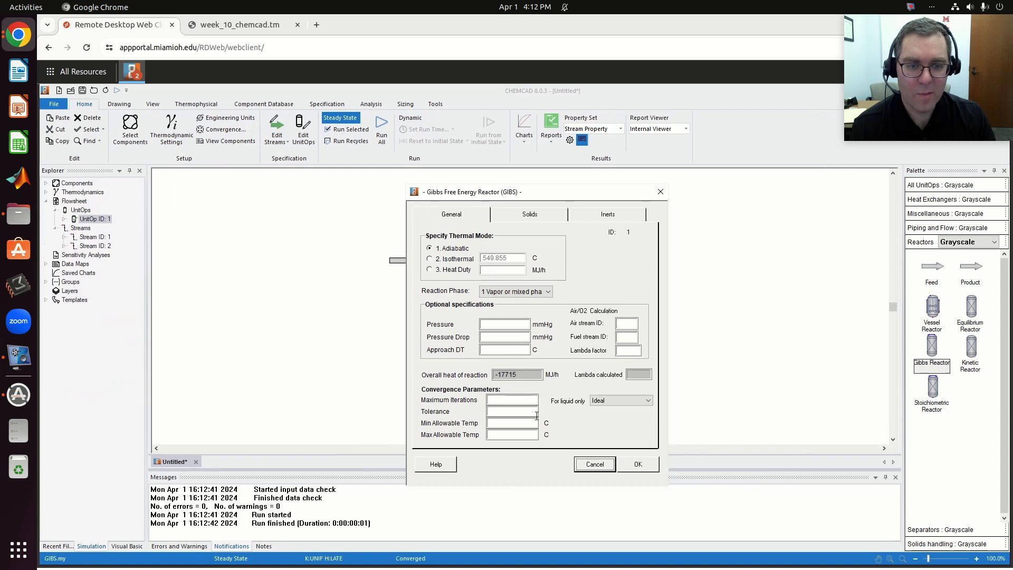
left_click(627, 463)
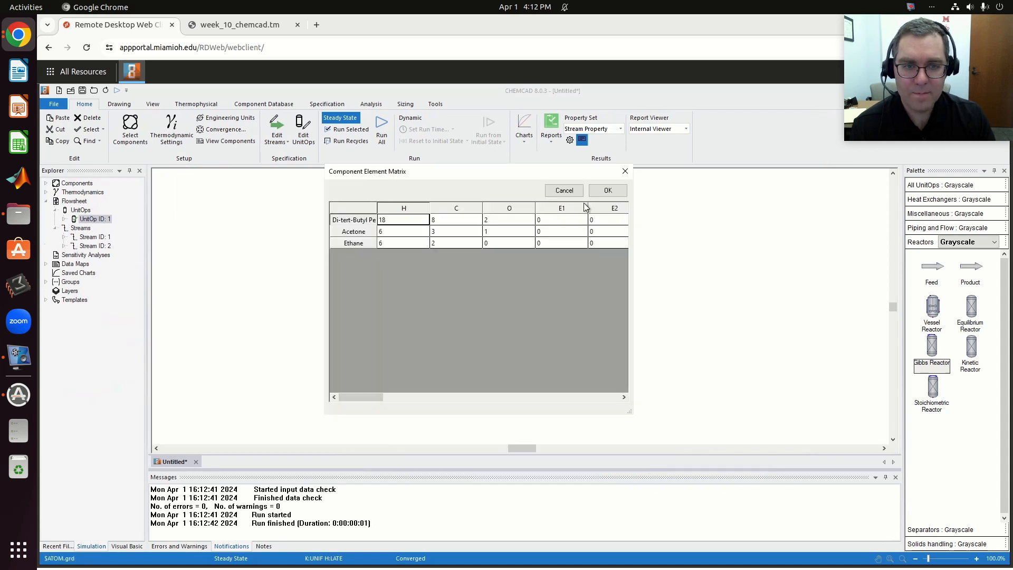
left_click(605, 191)
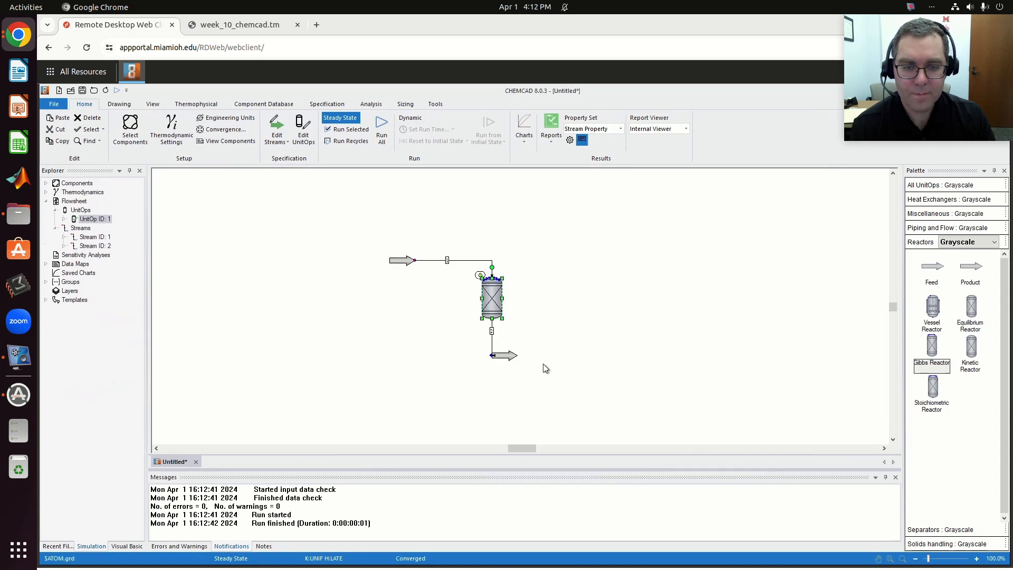
double_click(509, 356)
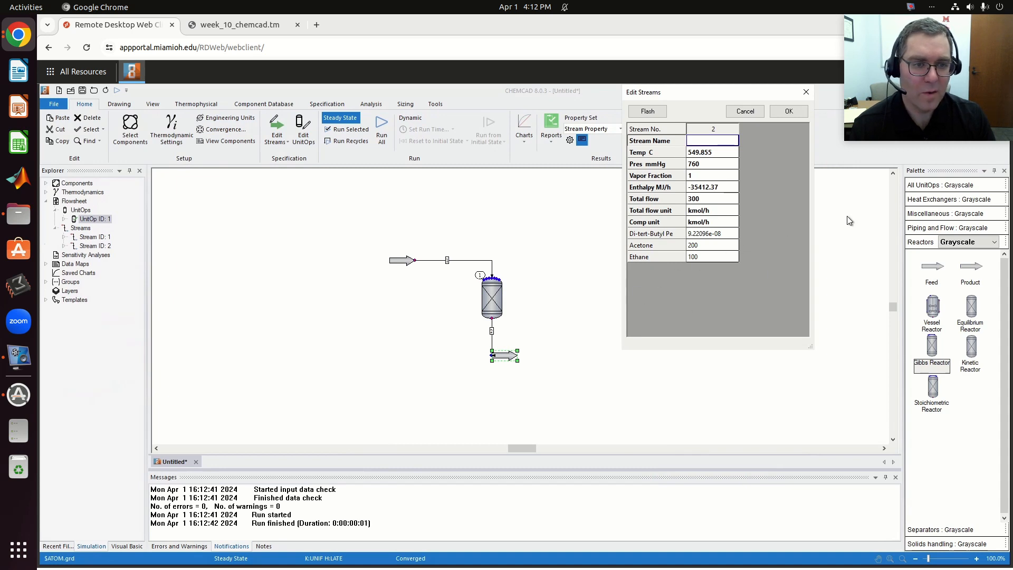
left_click(788, 111)
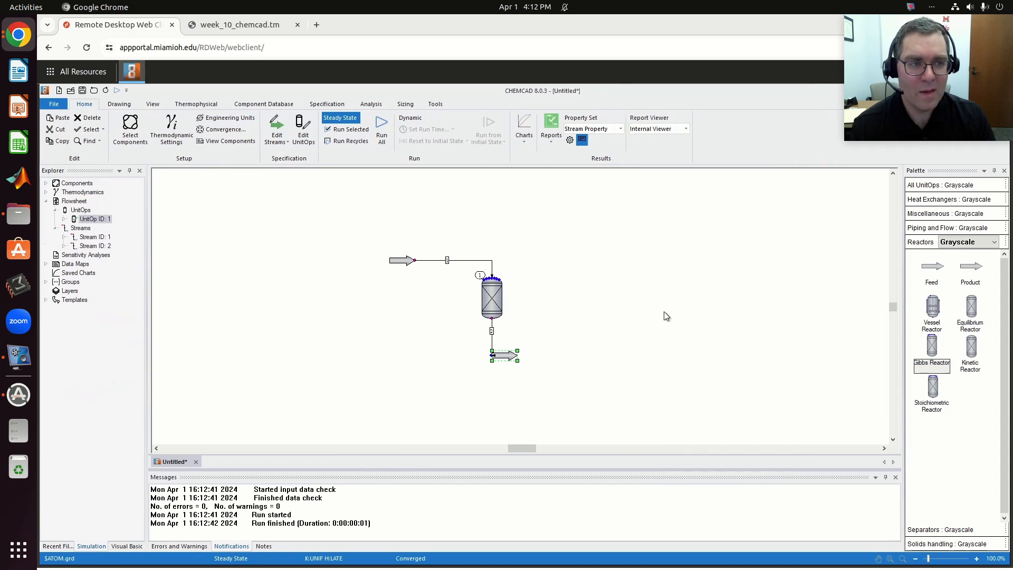
double_click(500, 296)
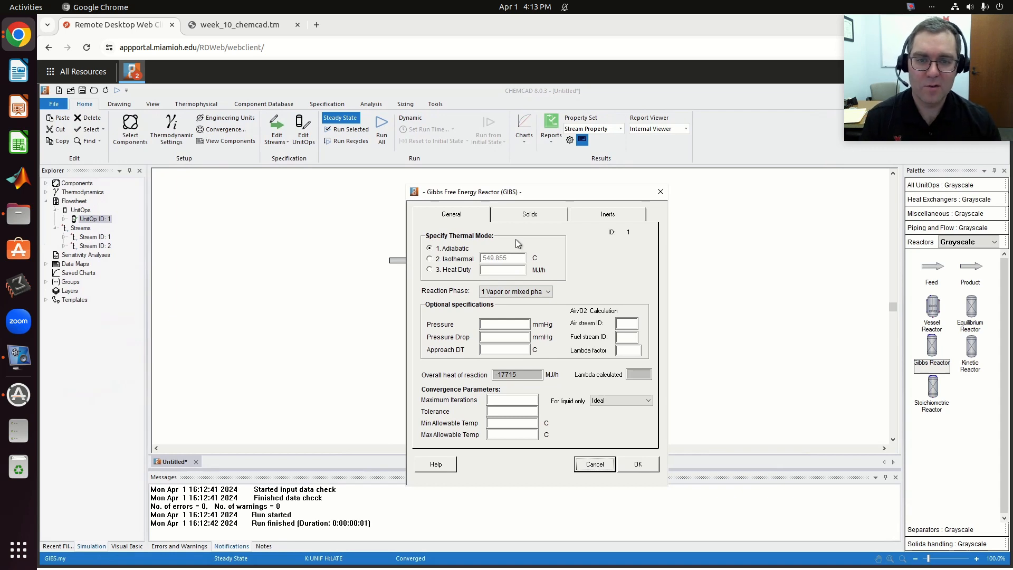
left_click(637, 470)
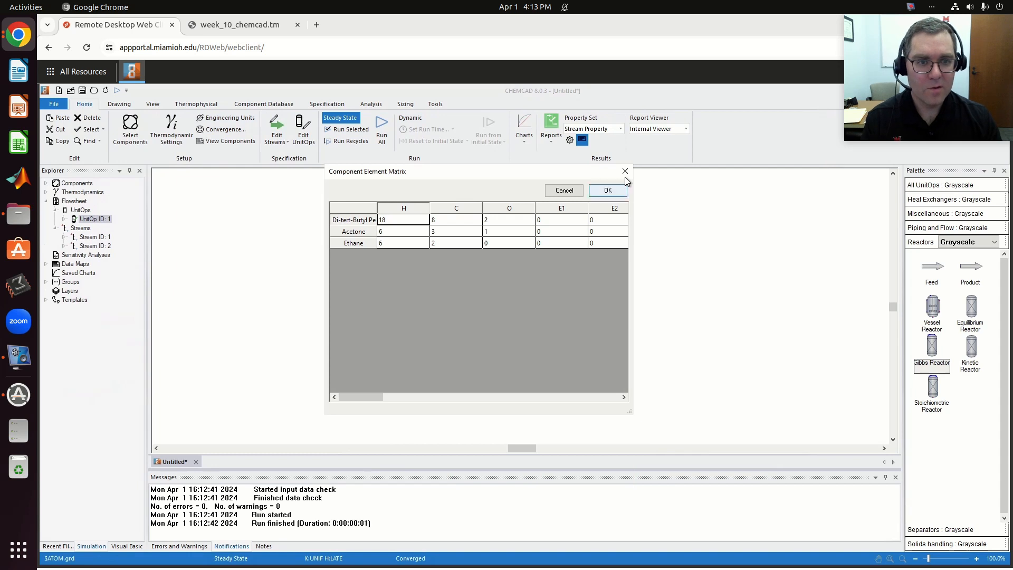
left_click(625, 173)
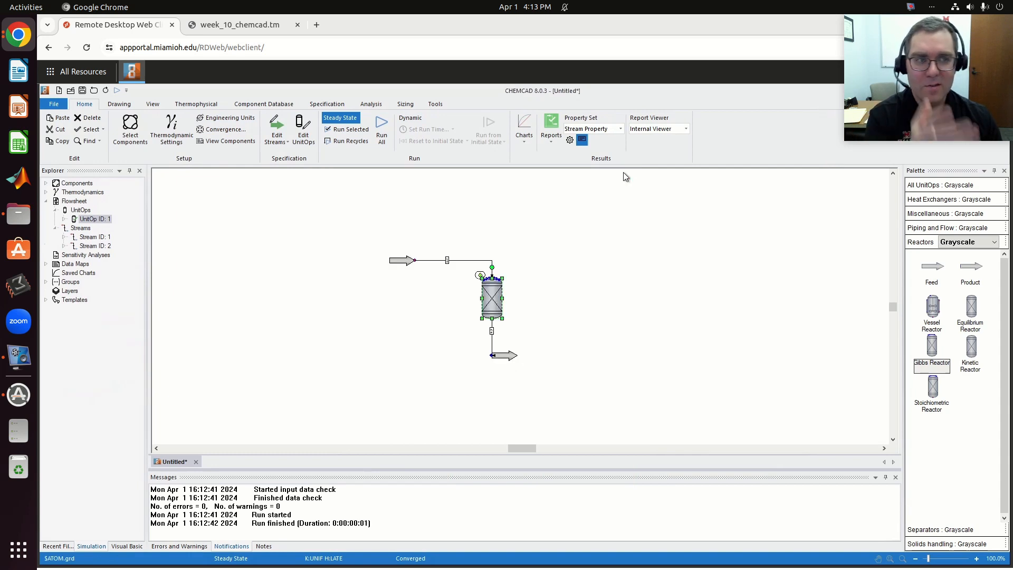